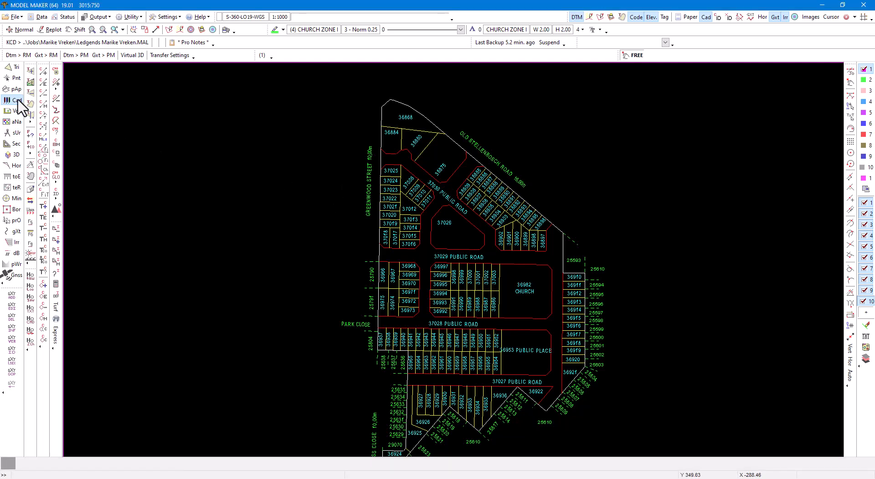
Start a new hatch and track the existing cadlines around the erf block south of Old Stellenbosch Road to define its area.
left_click(127, 463)
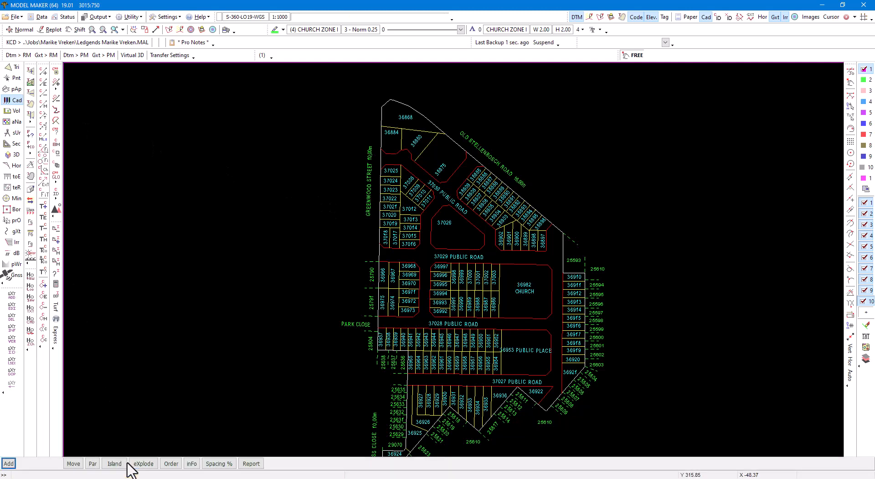
left_click(8, 463)
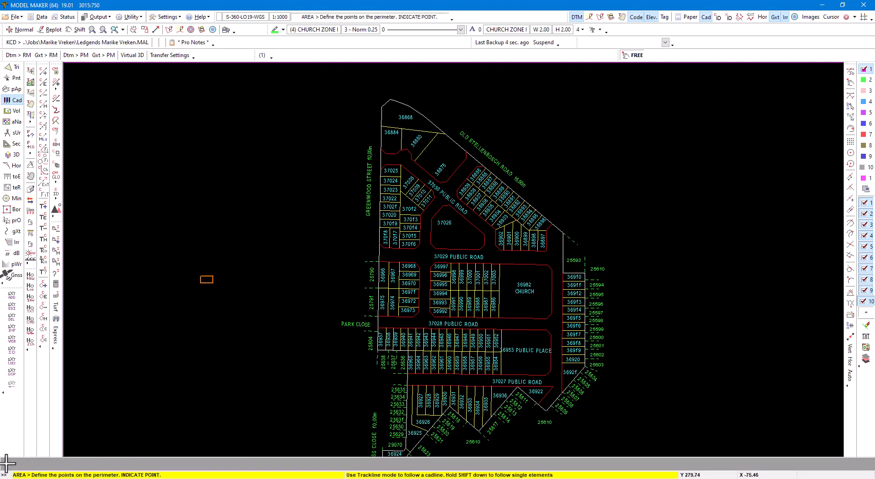
scroll(554, 252, "down", 1)
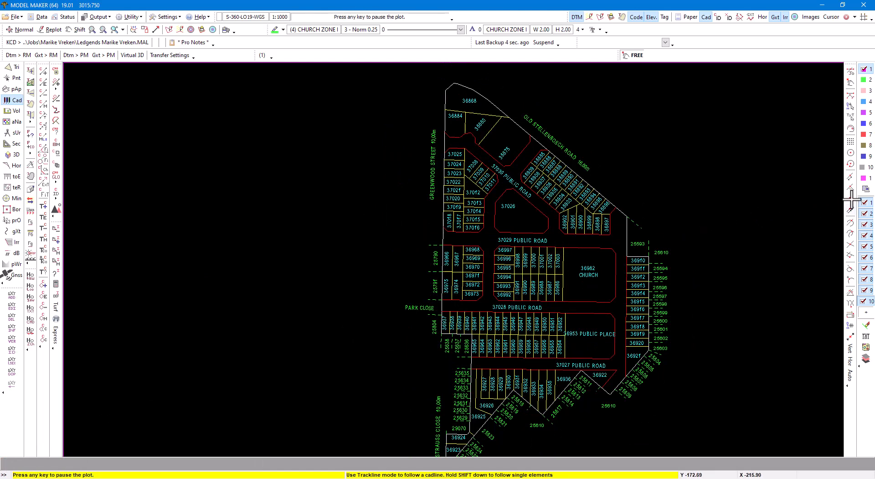
left_click(850, 130)
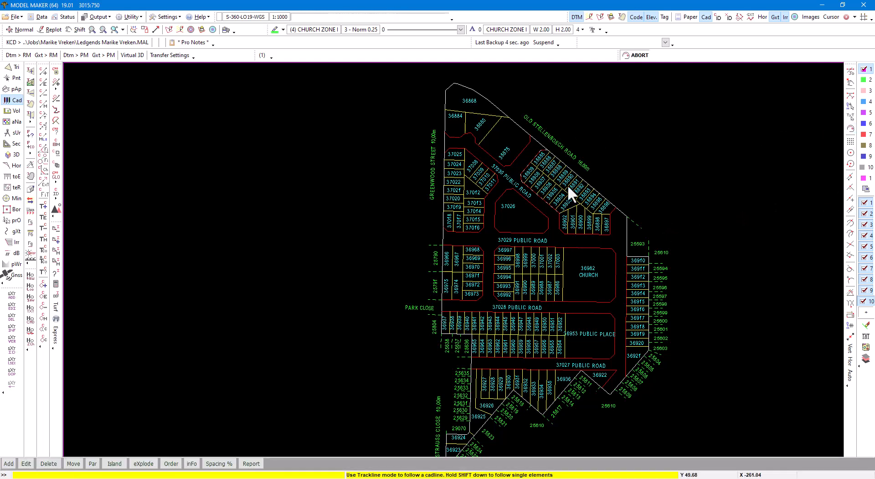
left_click(579, 203)
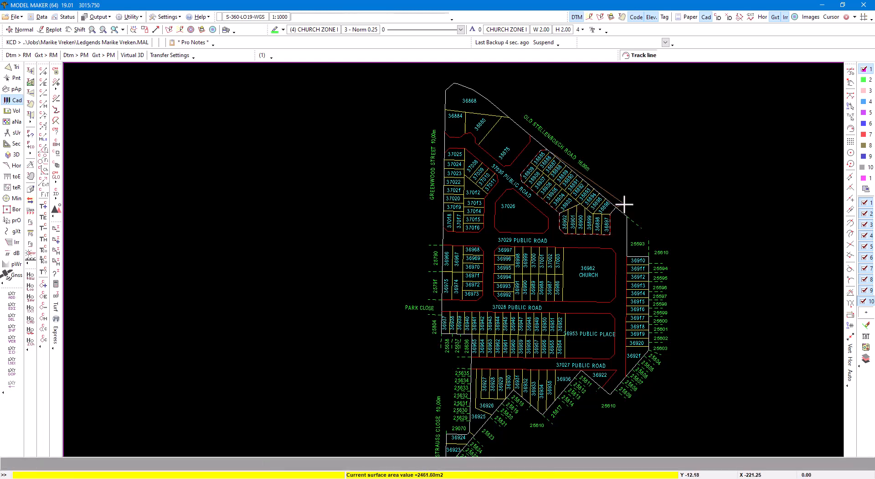
left_click(597, 209)
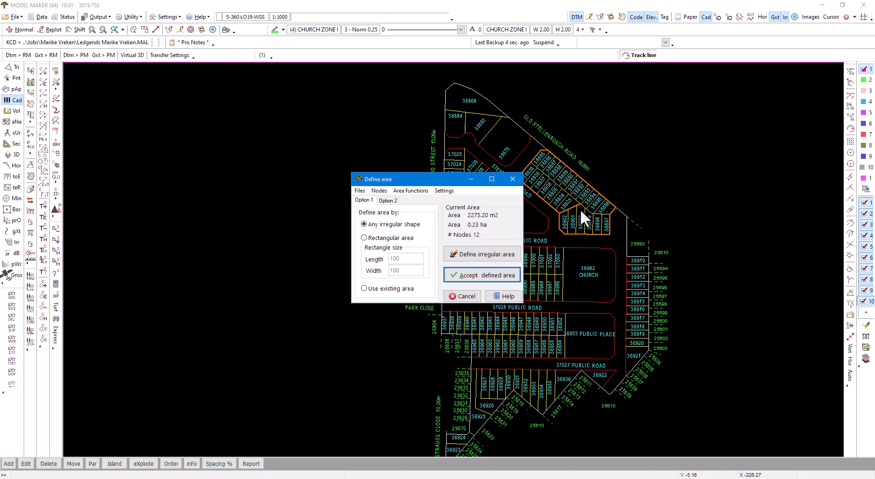
Use a node function on the tracked boundary of the erf block and accept the defined area.
left_click_drag(406, 182, 255, 190)
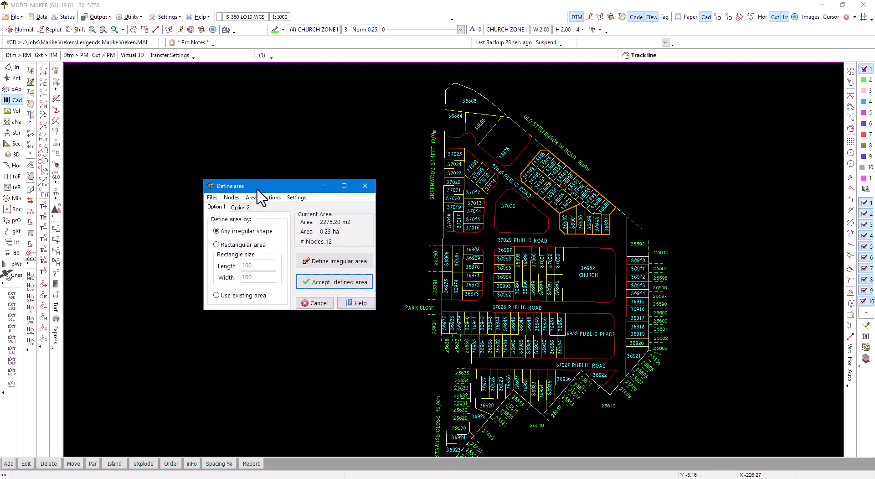
left_click(229, 198)
left_click(243, 229)
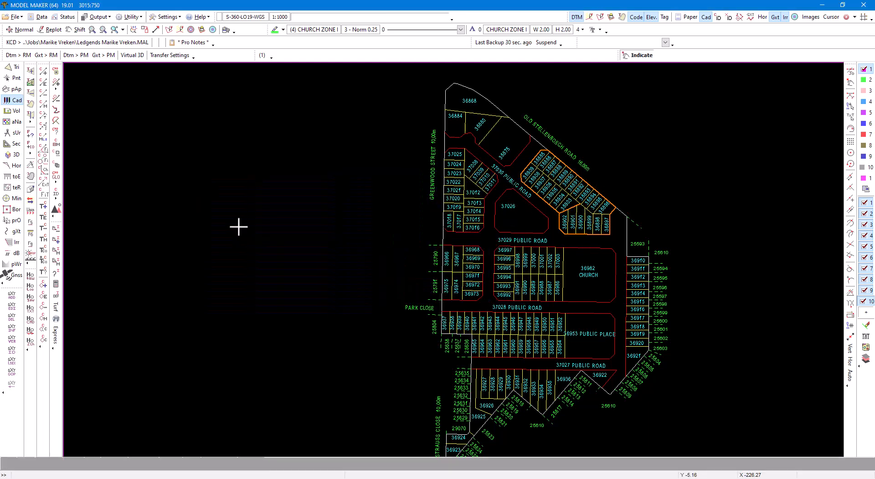
left_click(588, 201)
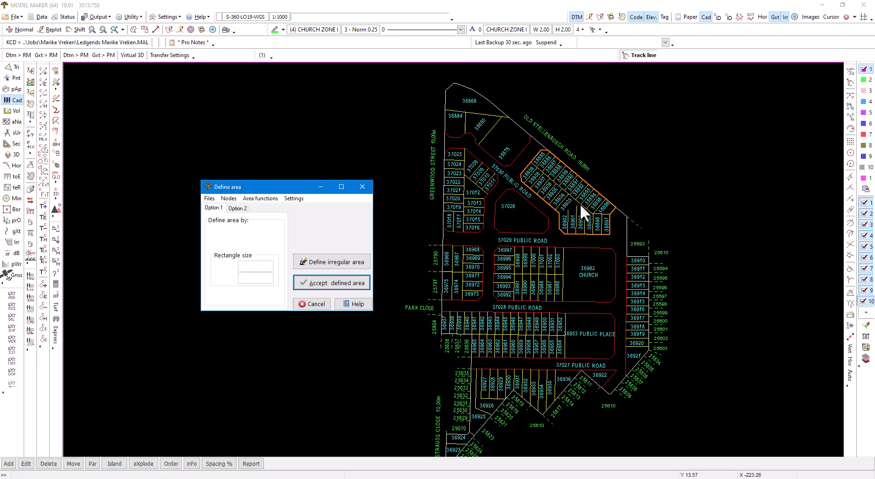
left_click(332, 283)
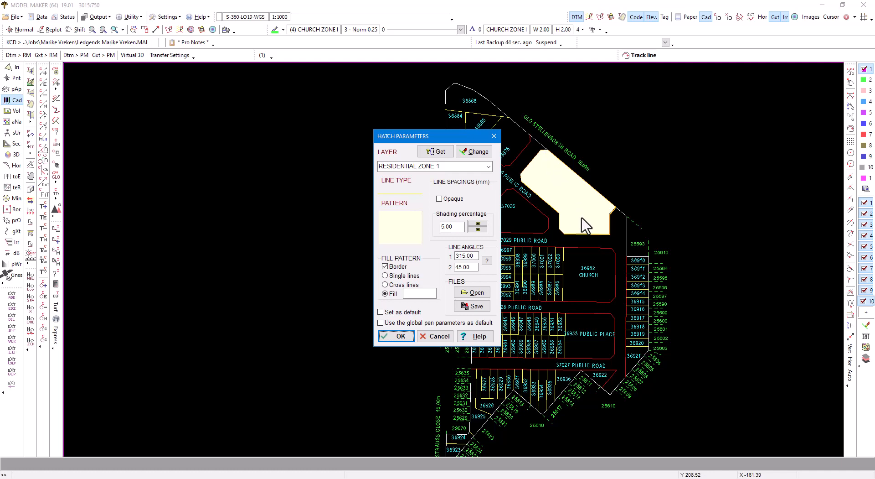
Set the hatch's pen attributes to the RESIDENTIAL ZONE I style from the Zoning line styles and leave the hatch and area dialogs.
left_click(480, 153)
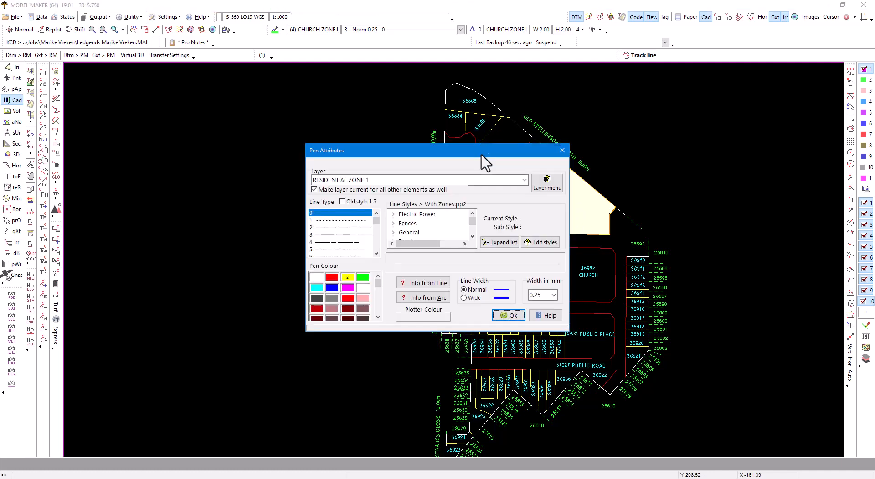
left_click(524, 180)
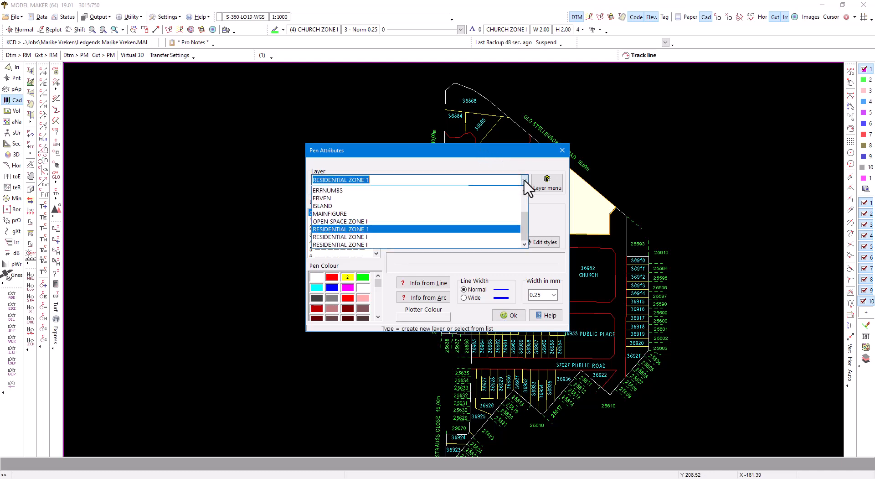
left_click(525, 180)
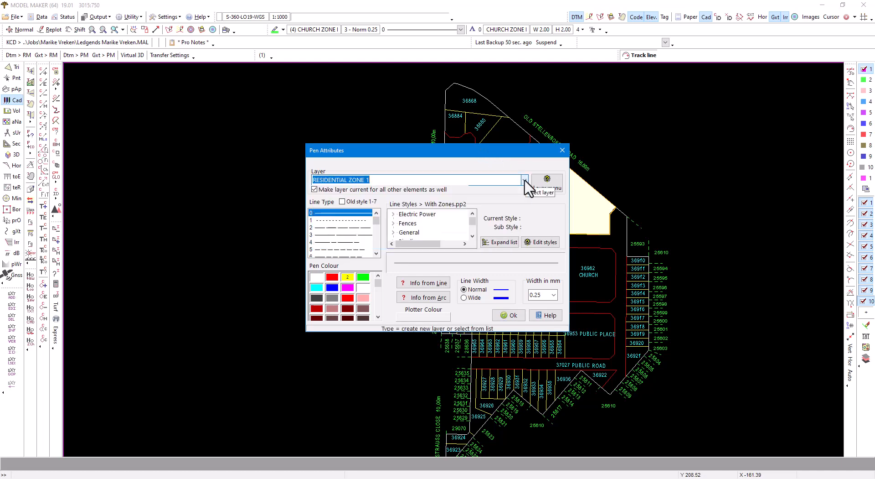
left_click_drag(473, 222, 474, 234)
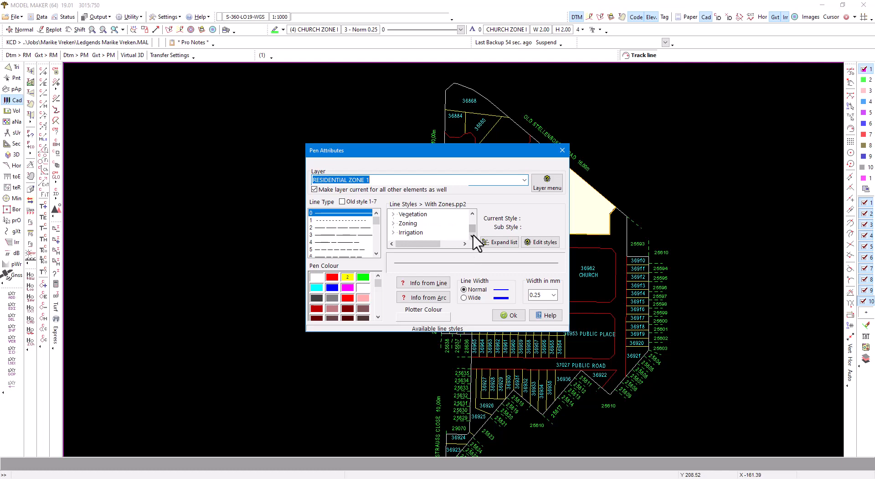
double_click(402, 223)
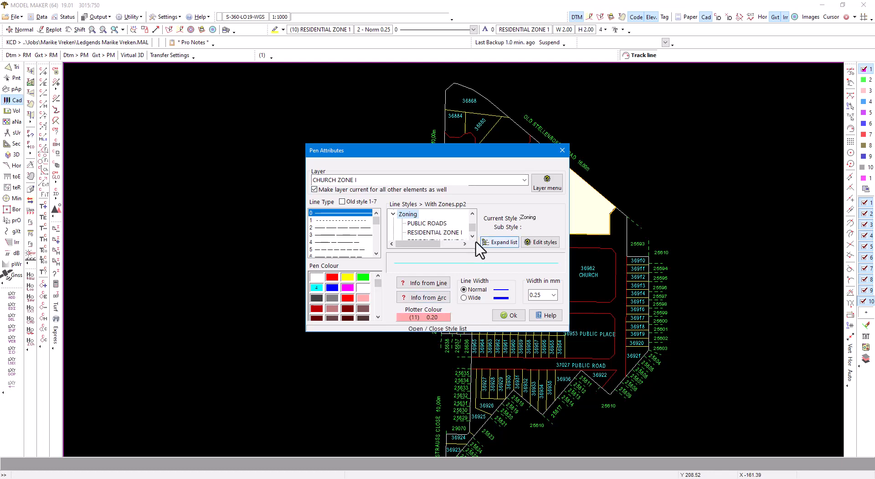
left_click(455, 233)
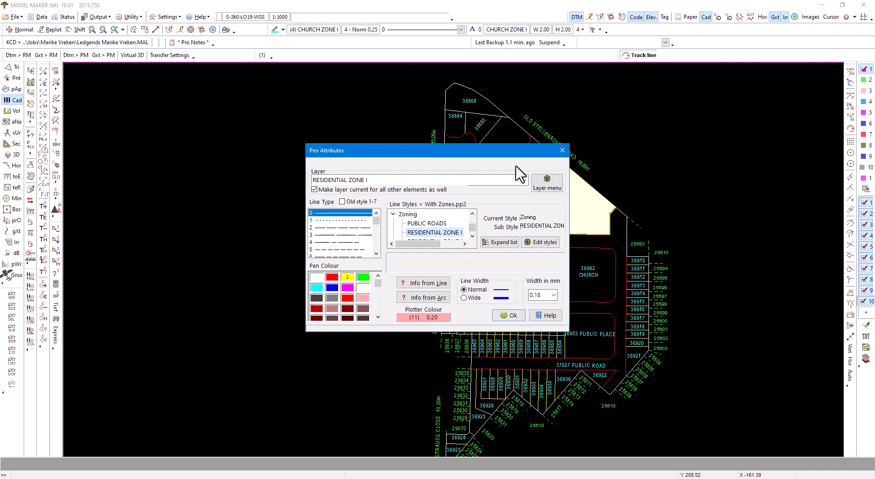
left_click_drag(498, 147, 334, 137)
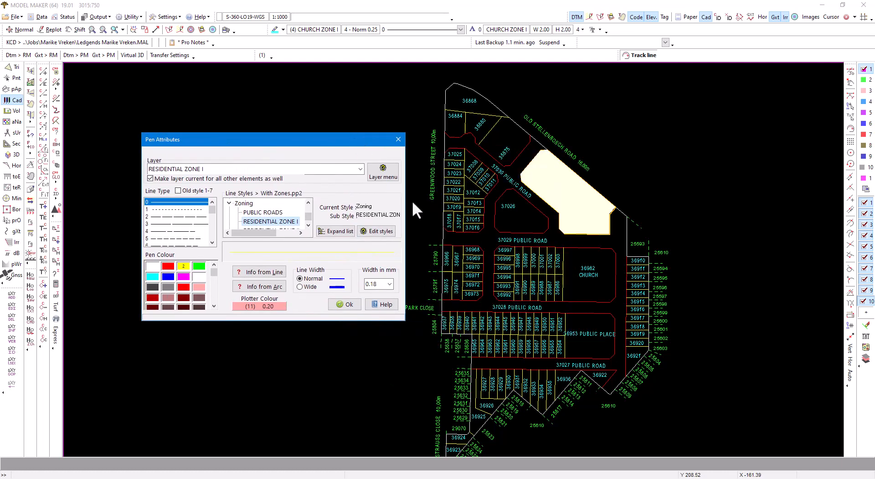
left_click(348, 305)
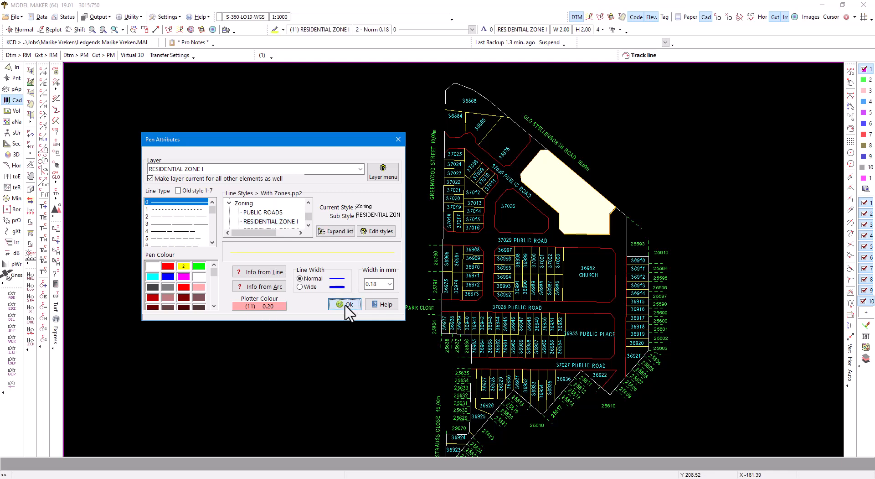
left_click(433, 336)
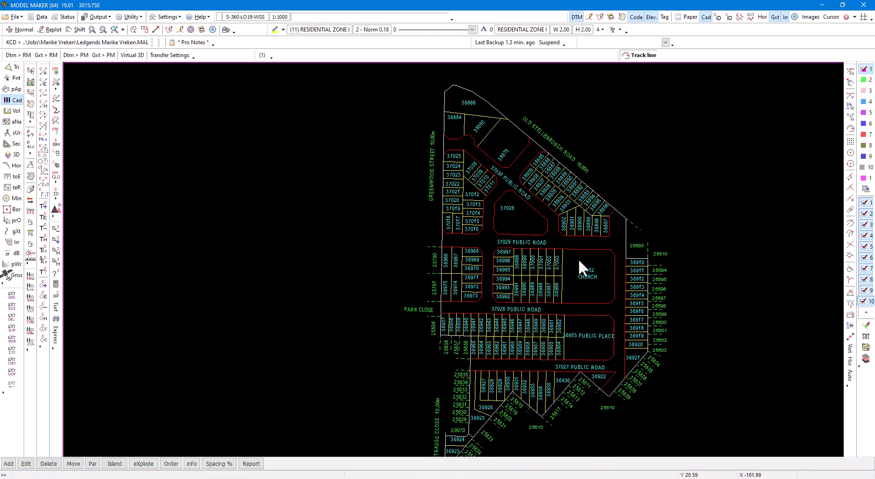
left_click(315, 305)
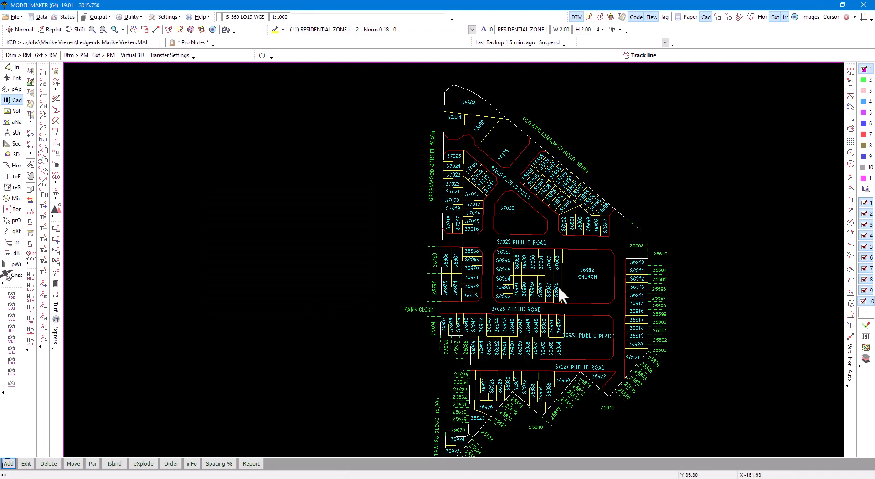
Switch on the display of hatch elements in the CAD plot parameters and replot the drawing.
key("F8")
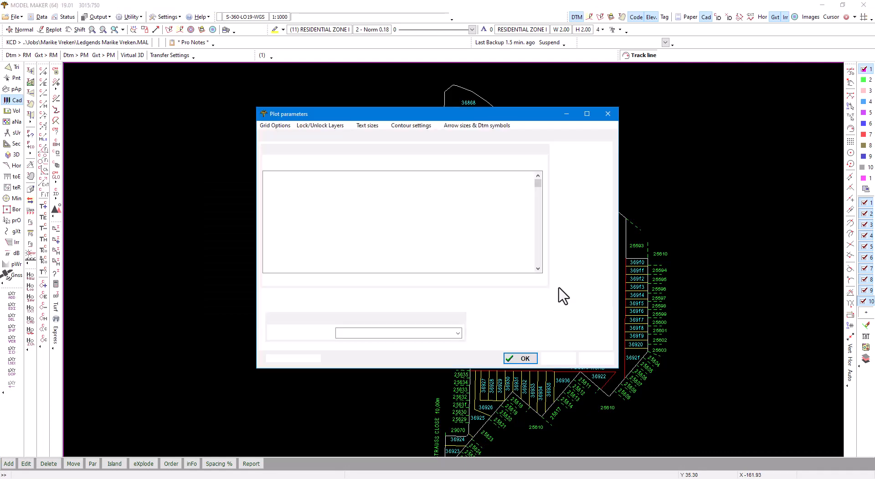
key("l")
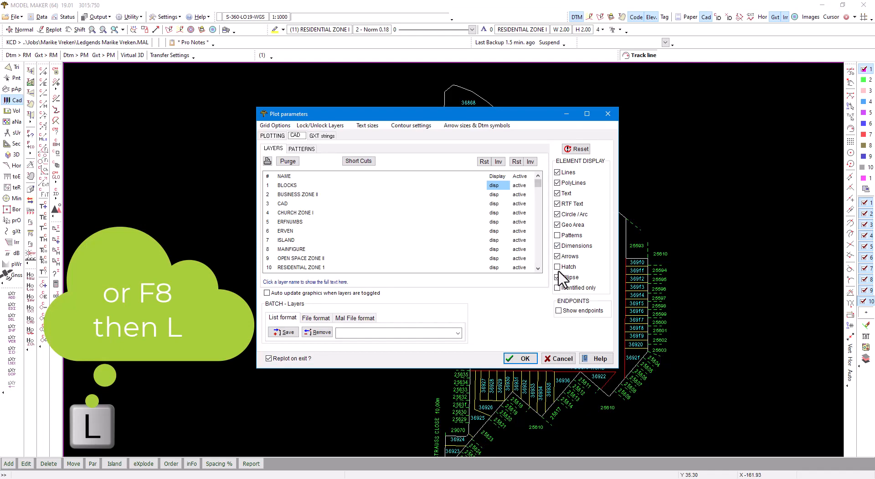
left_click(523, 358)
middle_click_drag(525, 356, 395, 327)
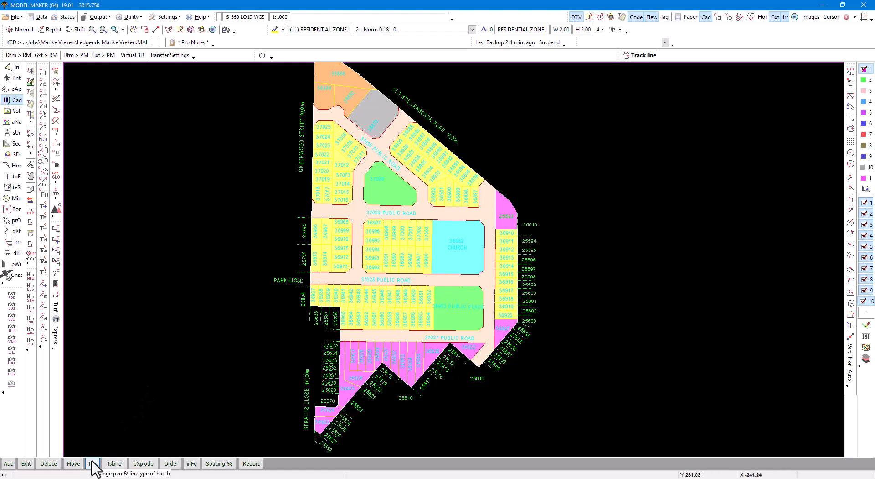
Change the pattern parameters of the magenta hatch south of 37027 Public Road so its layer is RESIDENTIAL ZONE II.
left_click(17, 100)
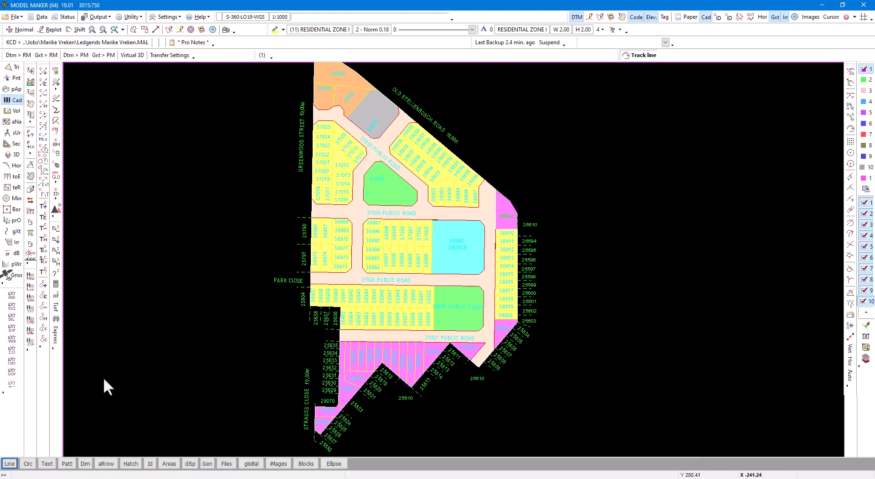
left_click(130, 463)
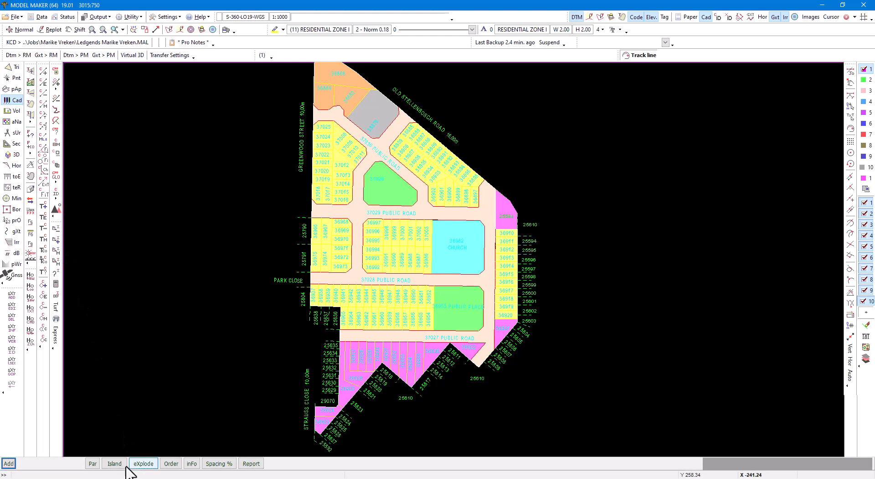
left_click(93, 463)
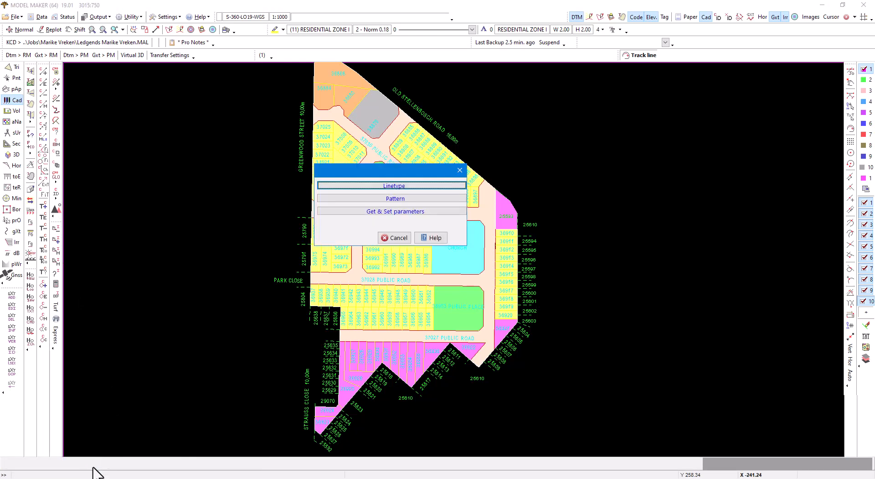
left_click(411, 199)
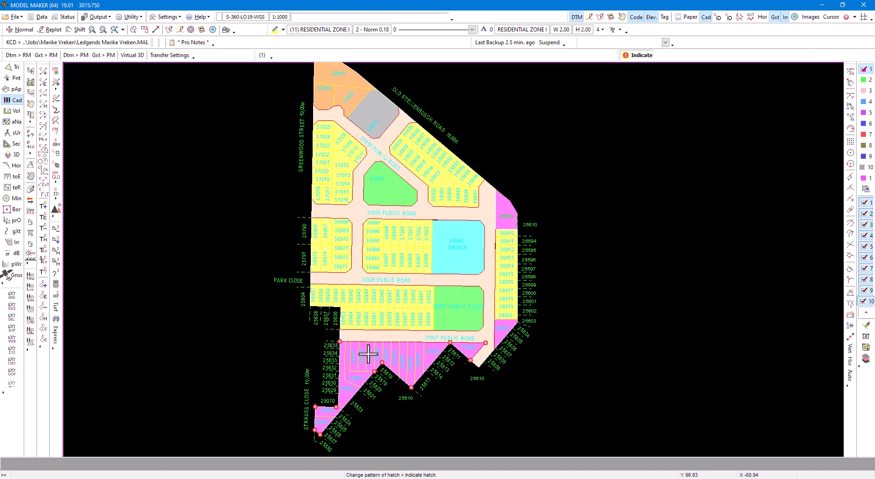
left_click(425, 355)
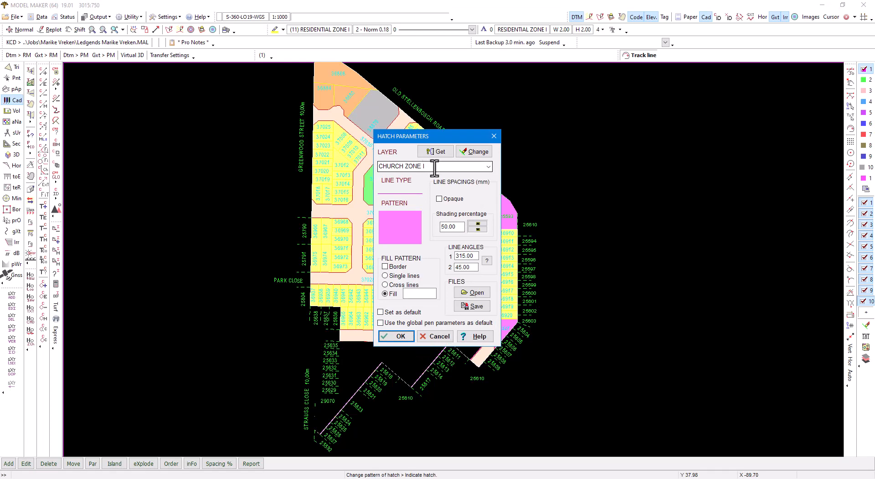
left_click(488, 166)
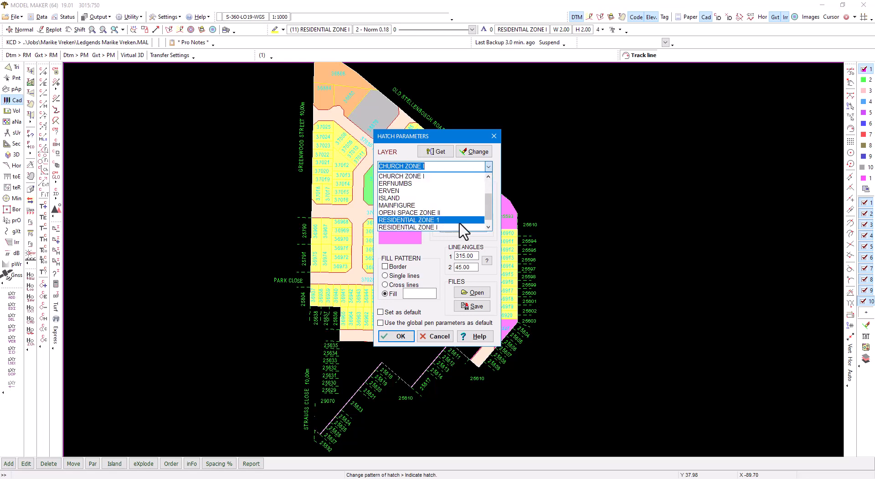
left_click(489, 226)
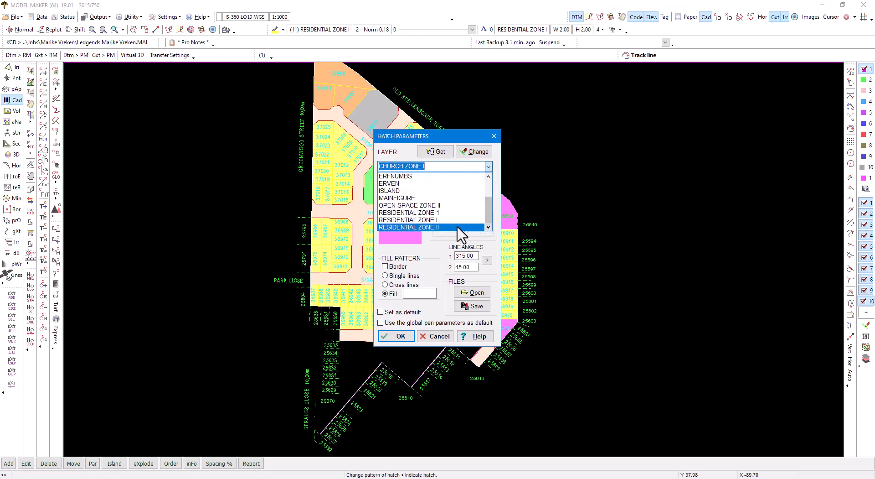
left_click(445, 227)
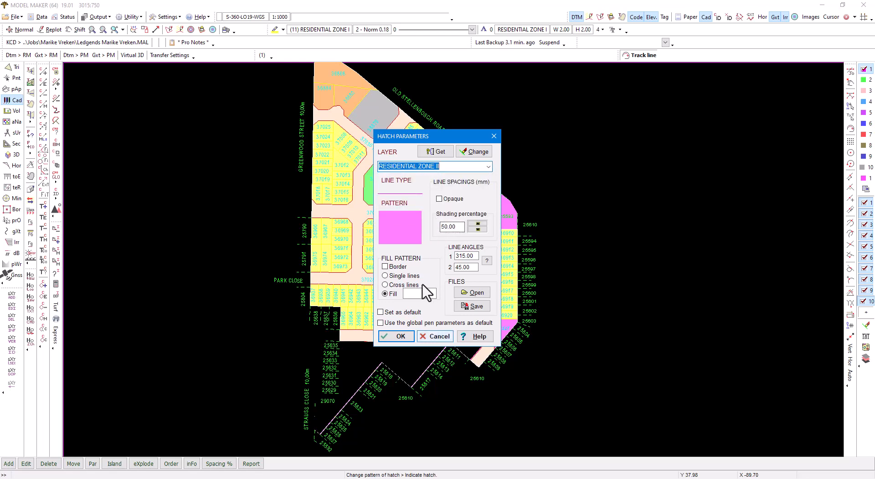
left_click(398, 336)
left_click(397, 340)
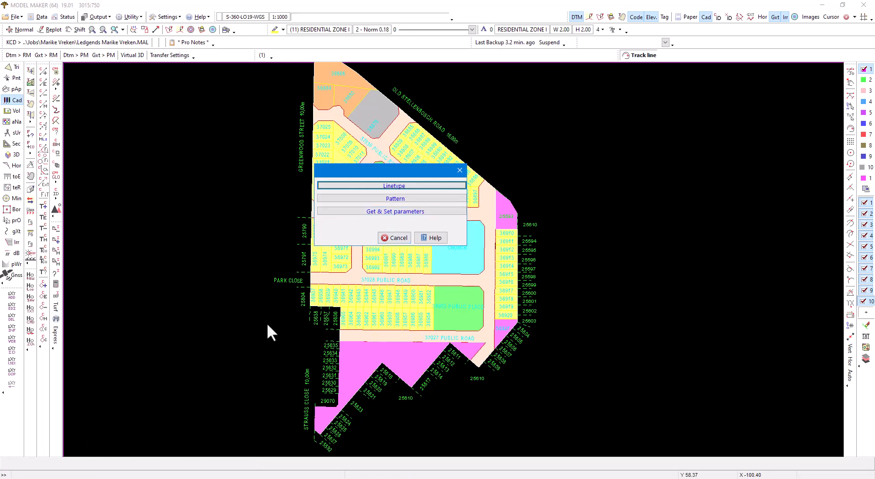
left_click(396, 238)
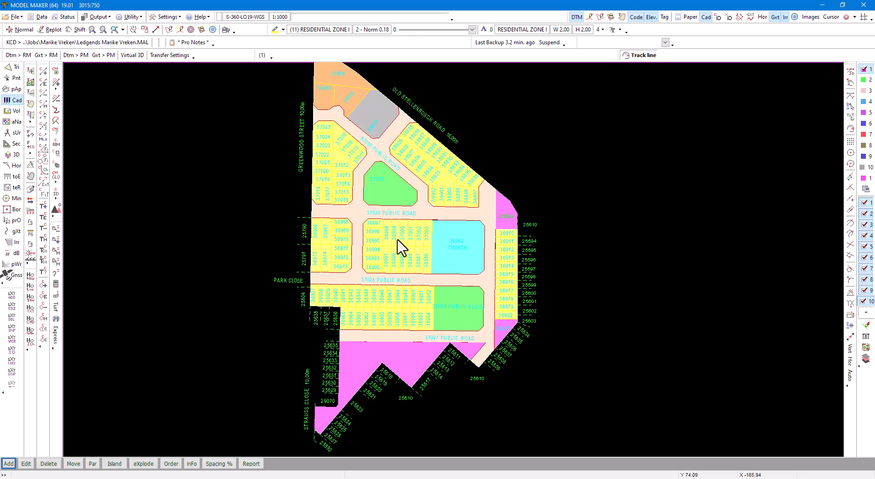
Copy the parameters of the magenta hatch south of 37027 Public Road onto the two magenta hatches along the eastern boundary.
left_click(93, 463)
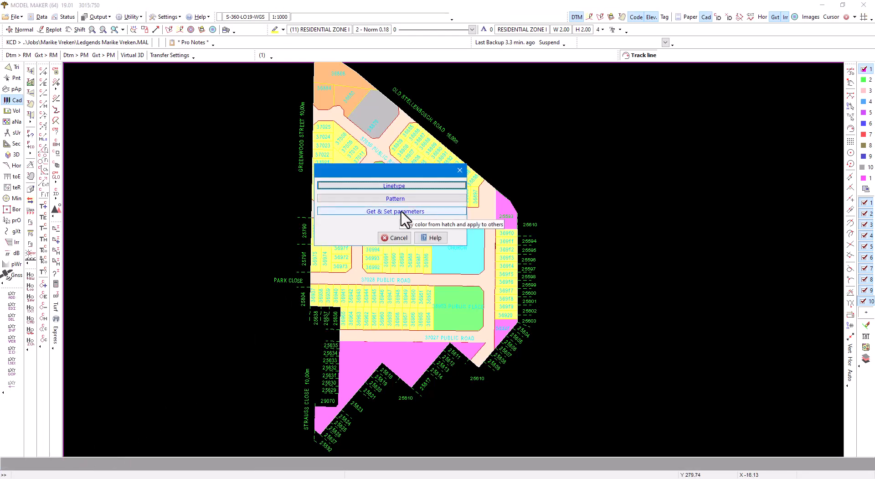
left_click(402, 212)
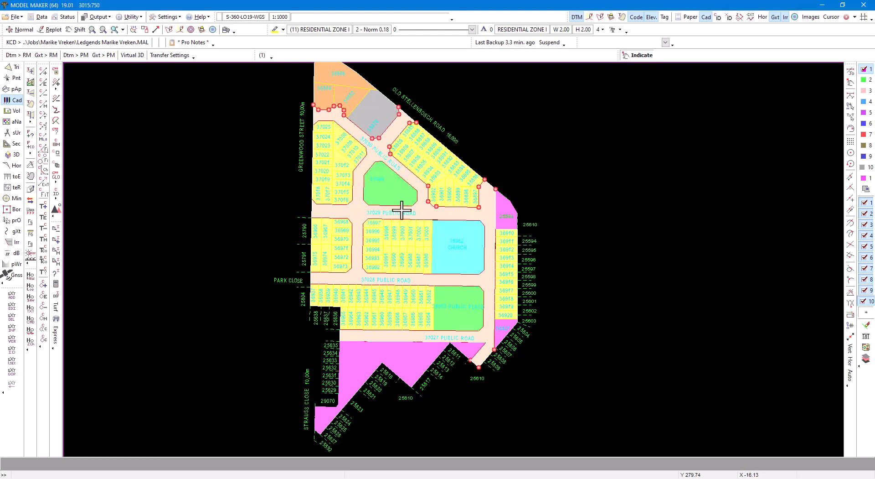
left_click(370, 360)
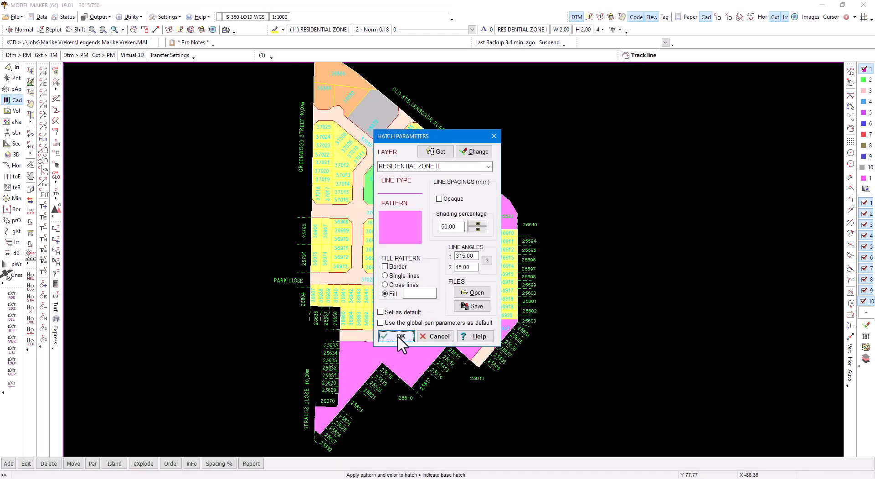
left_click(398, 335)
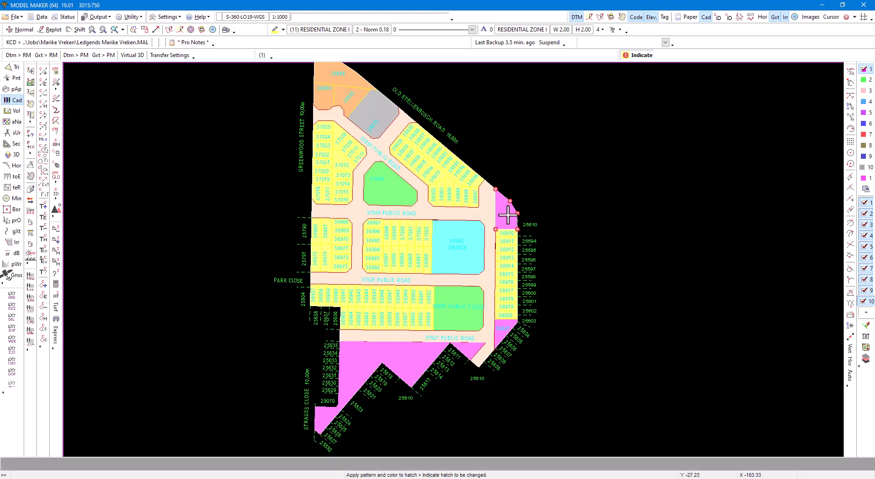
left_click(508, 327)
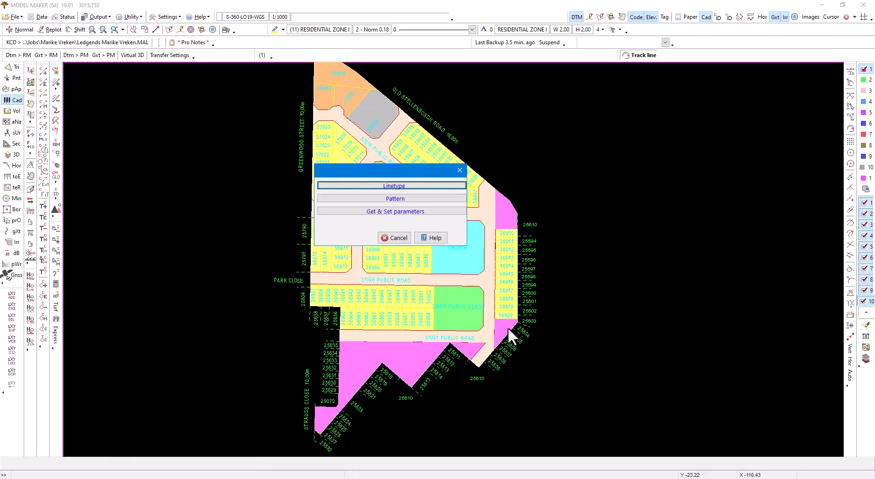
Check the pattern parameters of the yellow hatches south of 37028 Public Road and in the two blocks north of it, cancelling each time.
left_click(395, 199)
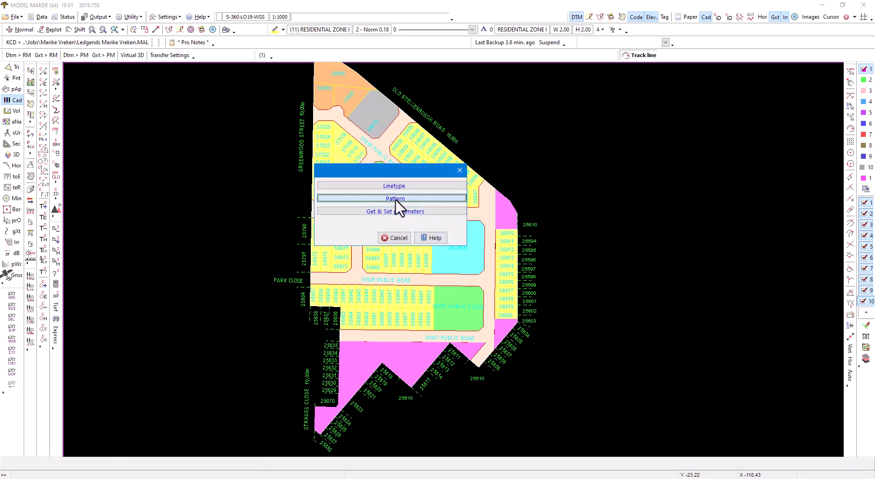
left_click(405, 305)
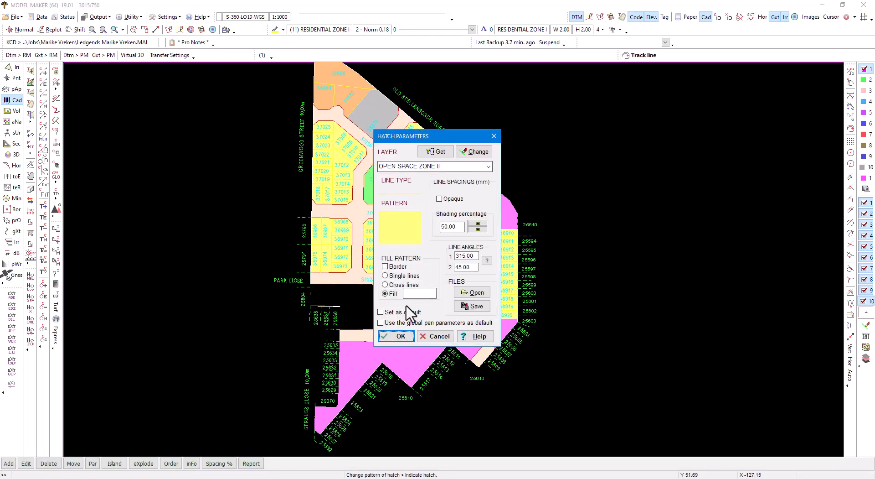
left_click(438, 336)
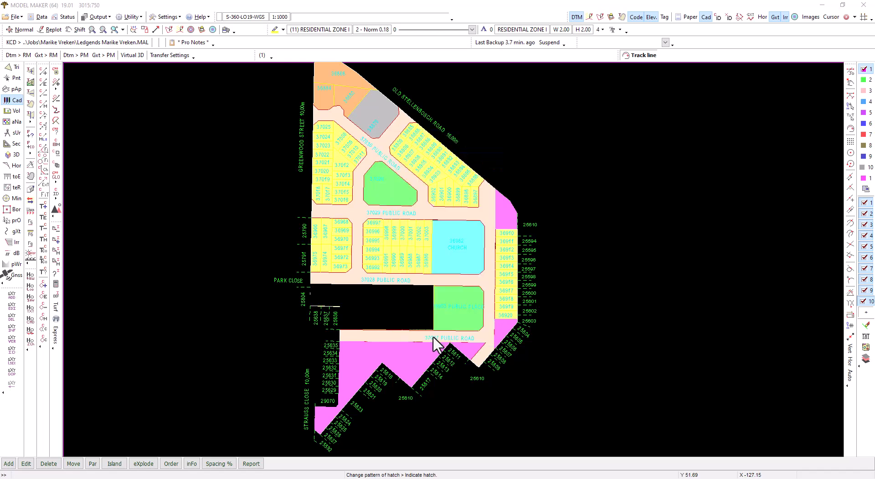
left_click(337, 248)
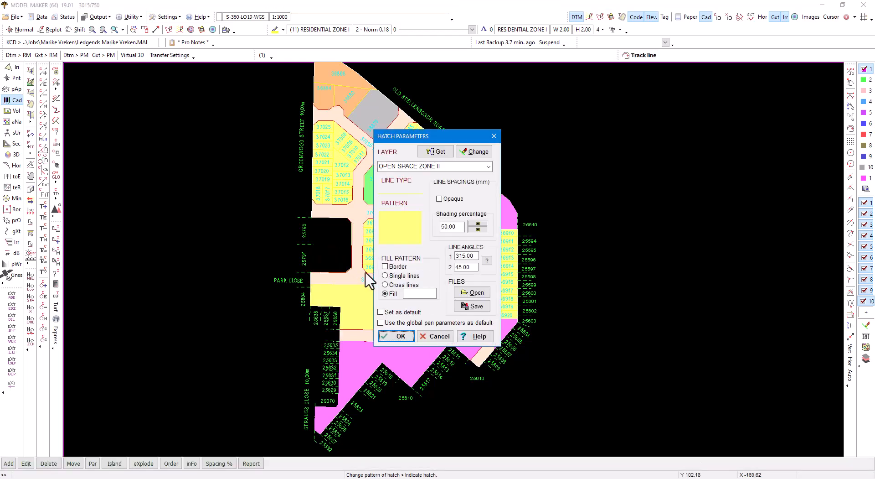
left_click(440, 336)
left_click(409, 251)
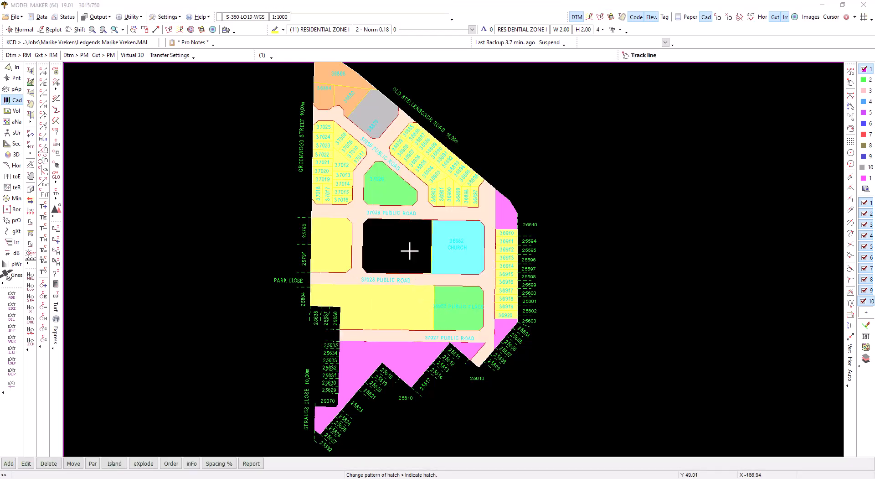
left_click(443, 336)
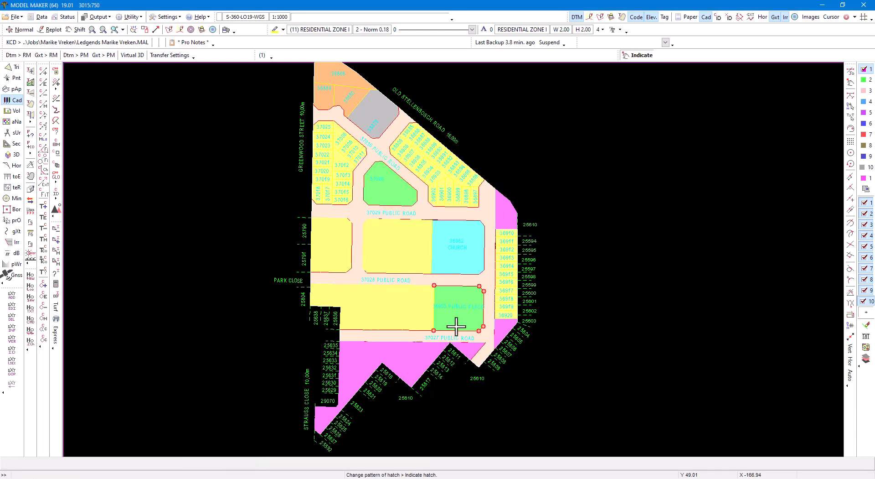
Check the pattern parameters of the yellow hatches in the eastern strip, below Old Stellenbosch Road and beside Greenwood Street, and leave the parameter command.
left_click(509, 282)
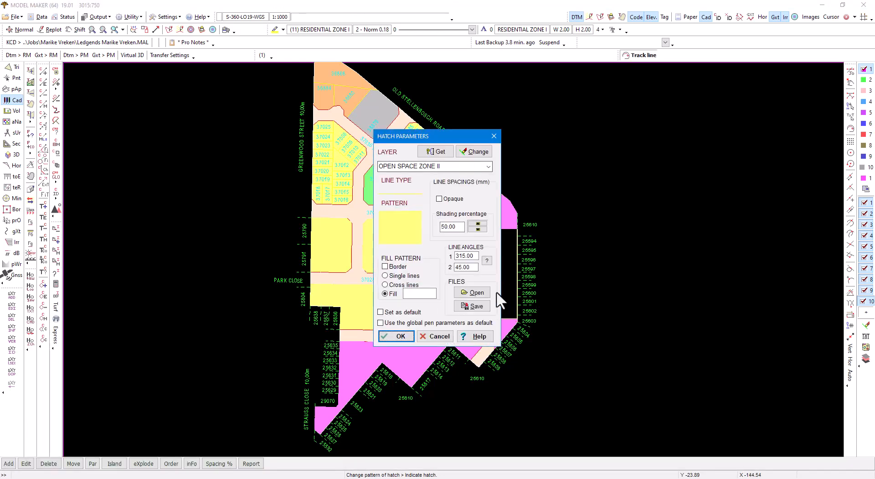
left_click(440, 337)
left_click(442, 182)
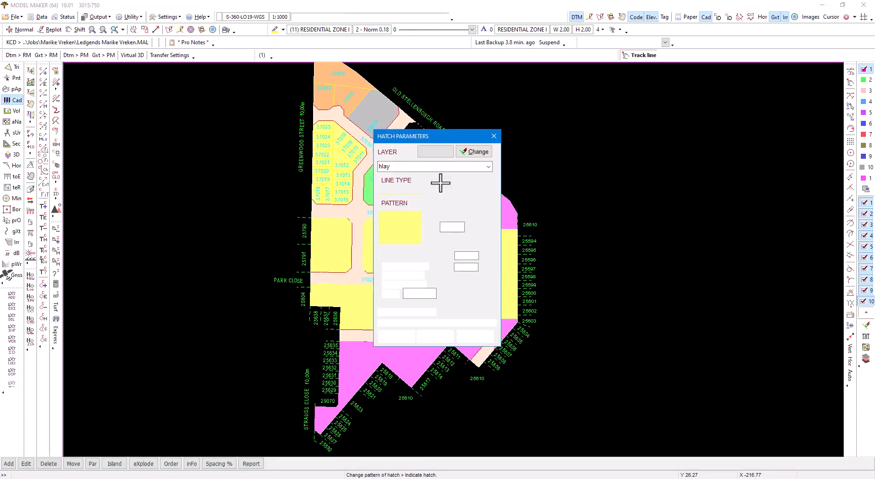
left_click(435, 337)
left_click(343, 174)
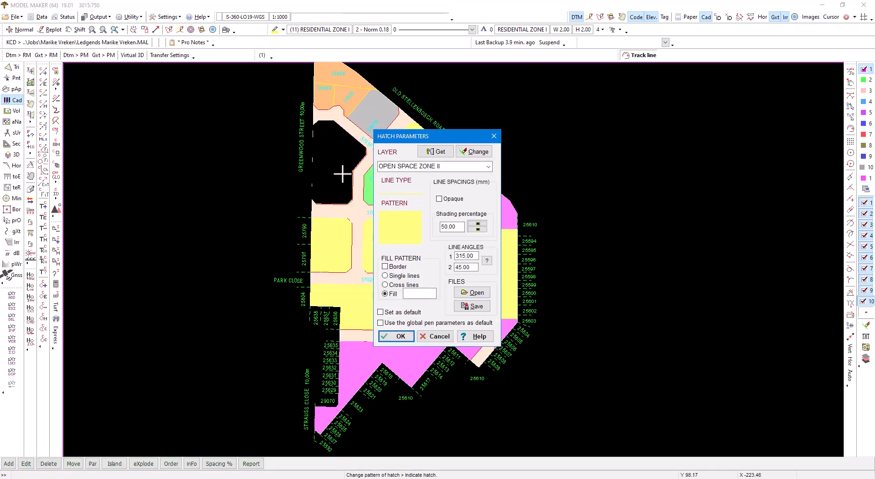
left_click(440, 336)
left_click(389, 322)
left_click(395, 237)
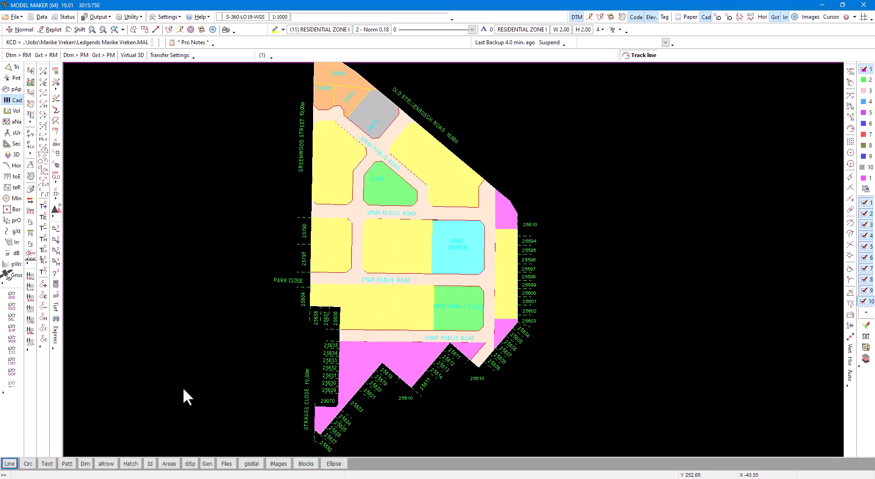
Open the layer manipulation settings, look over the pen style options and select the OPEN SPACE ZONE II layer for renaming.
left_click(150, 463)
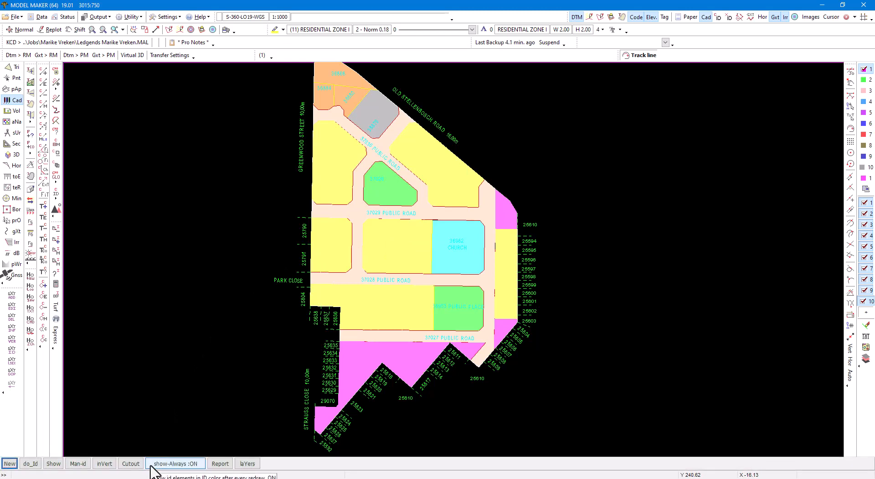
left_click(248, 463)
left_click(304, 173)
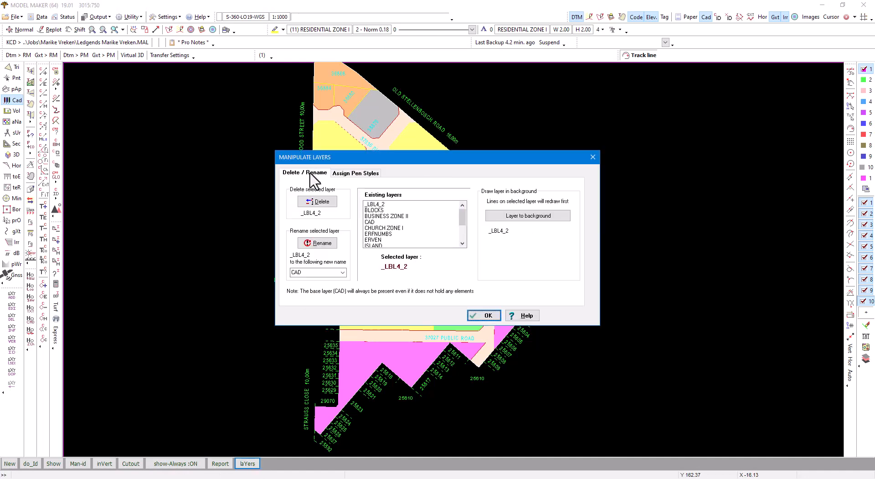
left_click(354, 173)
left_click(318, 173)
left_click(464, 243)
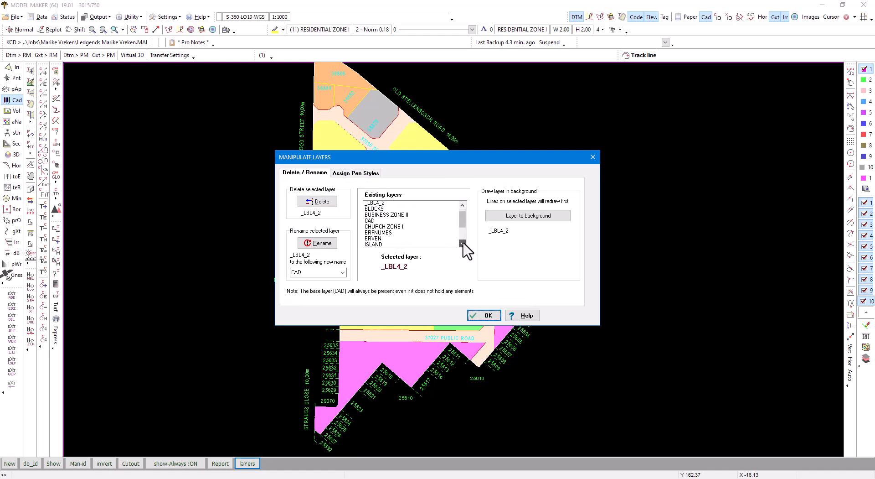
left_click(464, 243)
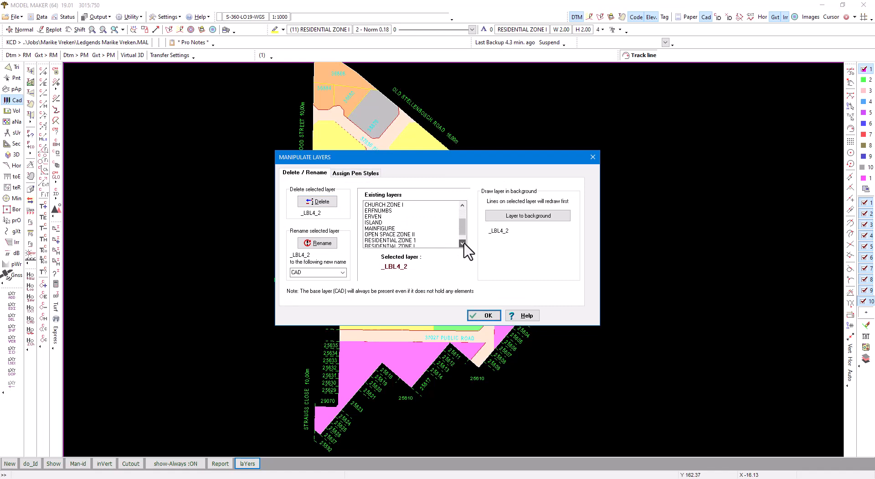
left_click(406, 228)
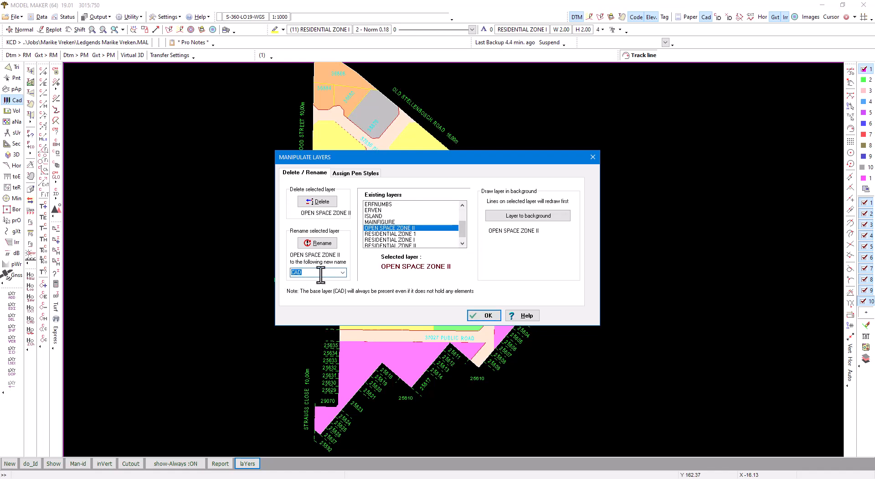
Pick a RESIDENTIAL ZONE layer as the new name for OPEN SPACE ZONE II and close the layer dialog without renaming.
left_click(343, 272)
left_click(342, 321)
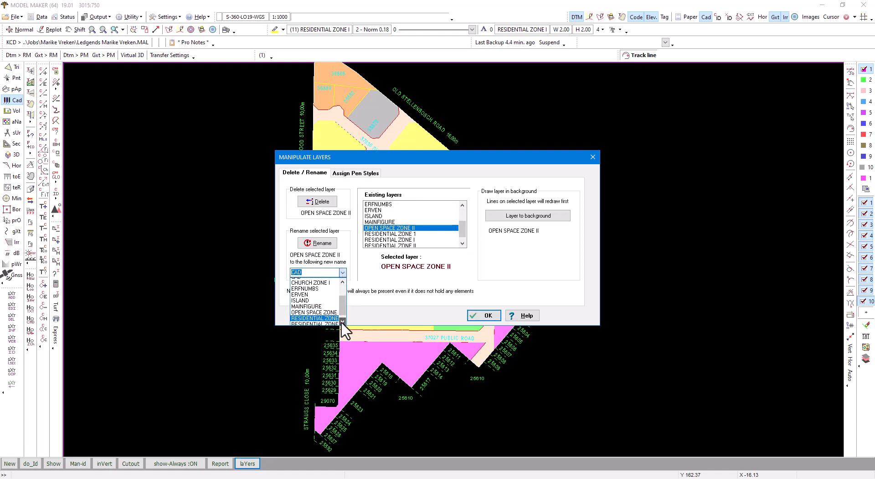
left_click(341, 322)
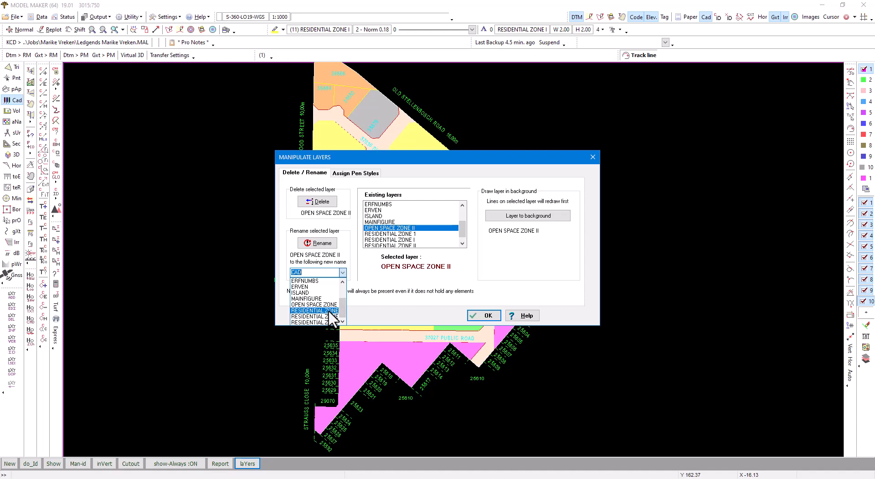
key("Up")
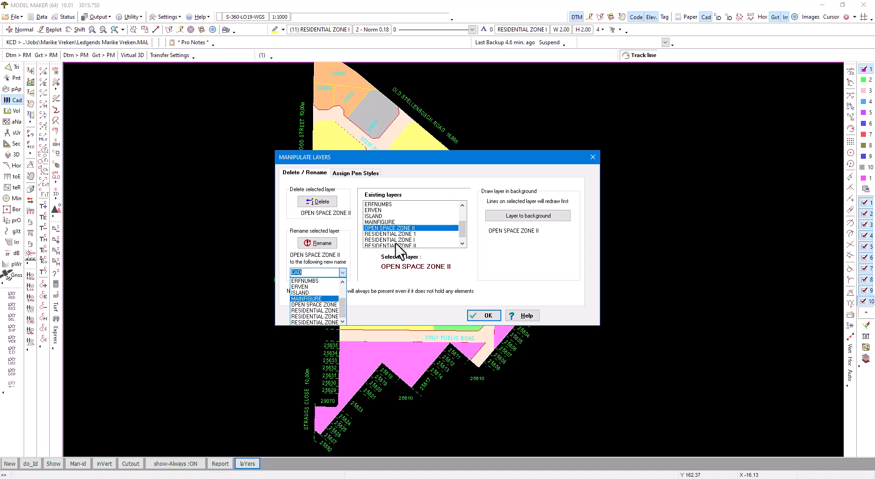
left_click(460, 243)
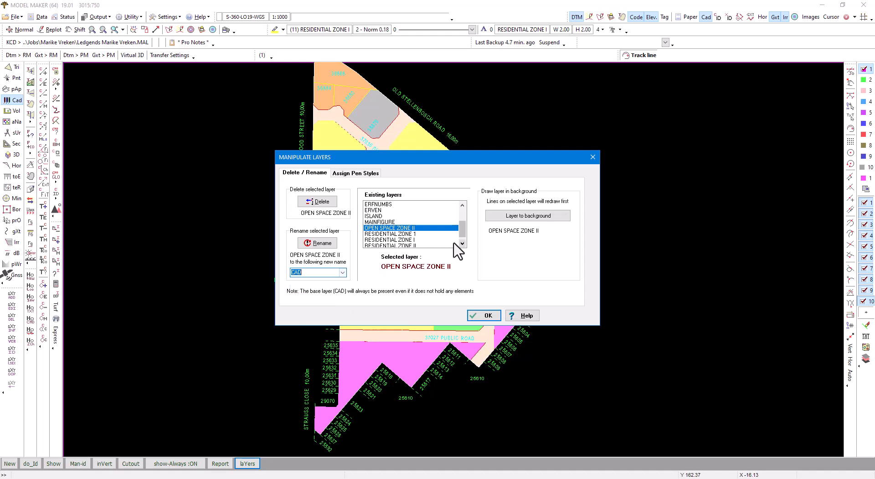
left_click(343, 273)
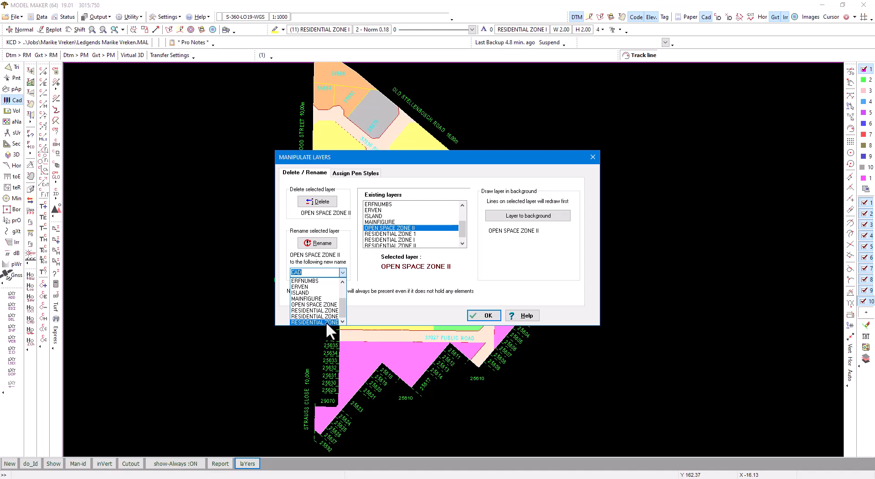
left_click(327, 321)
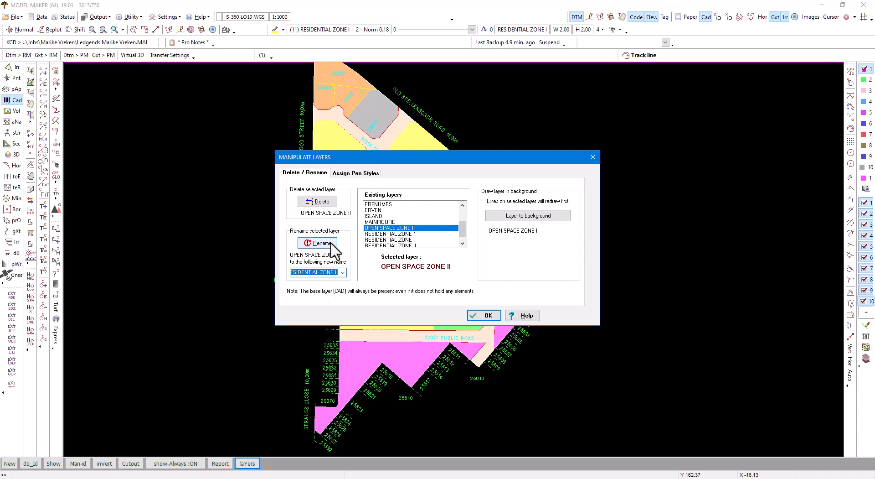
mouse_move(334, 274)
left_mouse_down()
mouse_move(352, 275)
mouse_move(344, 275)
left_mouse_up()
double_click(334, 275)
left_click(343, 272)
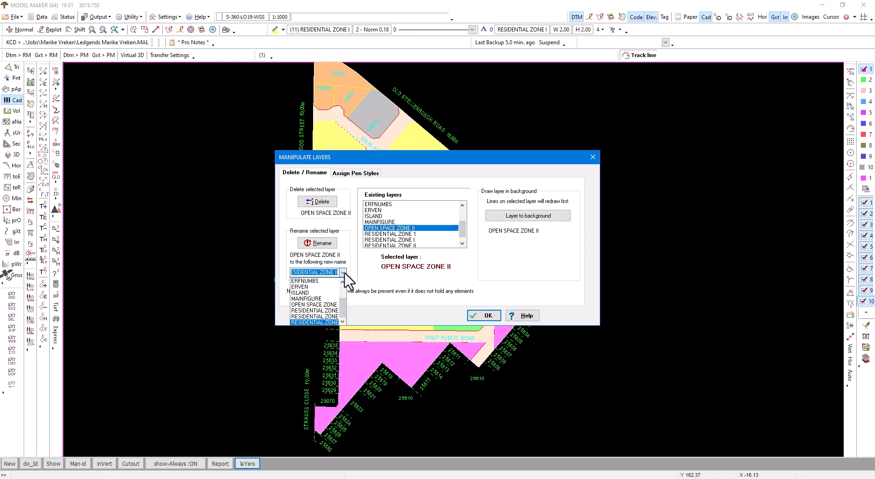
left_click(335, 322)
left_click_drag(332, 274, 350, 275)
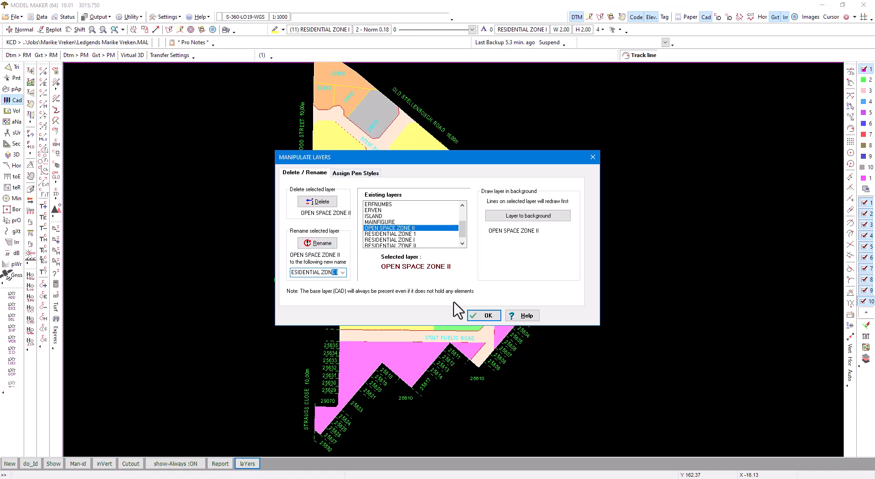
left_click(484, 315)
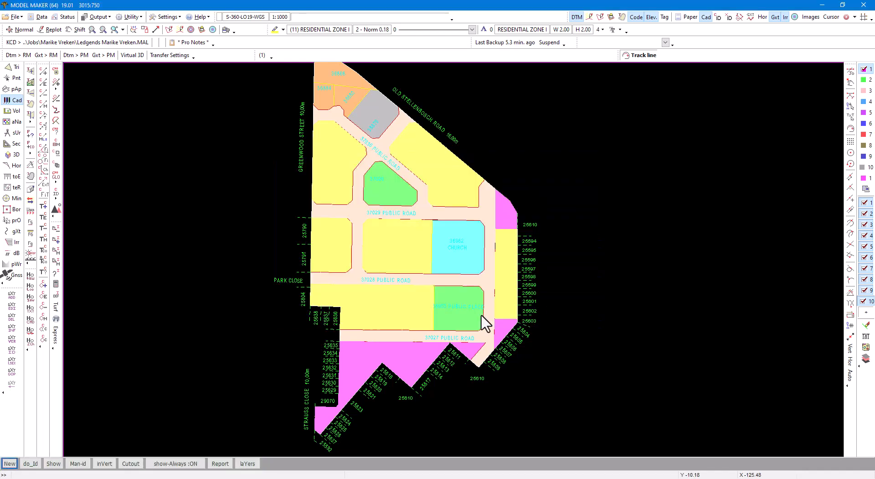
Return to the hatch pattern parameters, check those of the yellow hatch beside the church erf and cancel without changes.
right_click(105, 425)
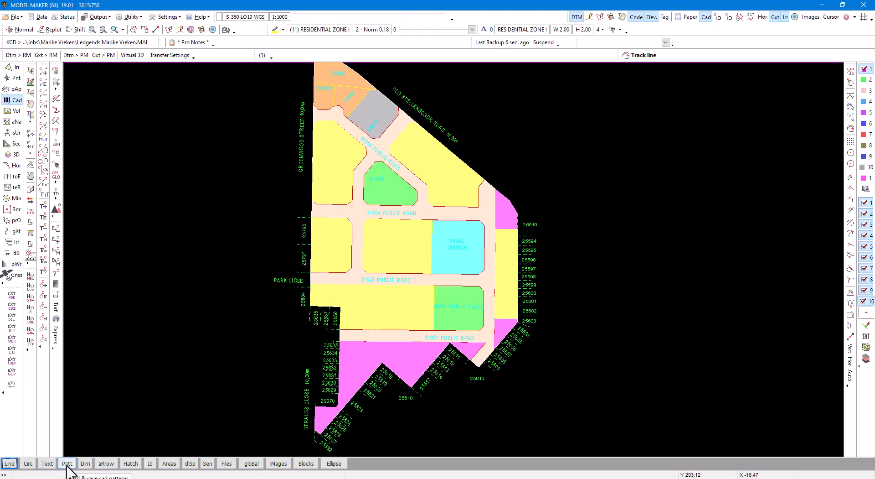
left_click(131, 463)
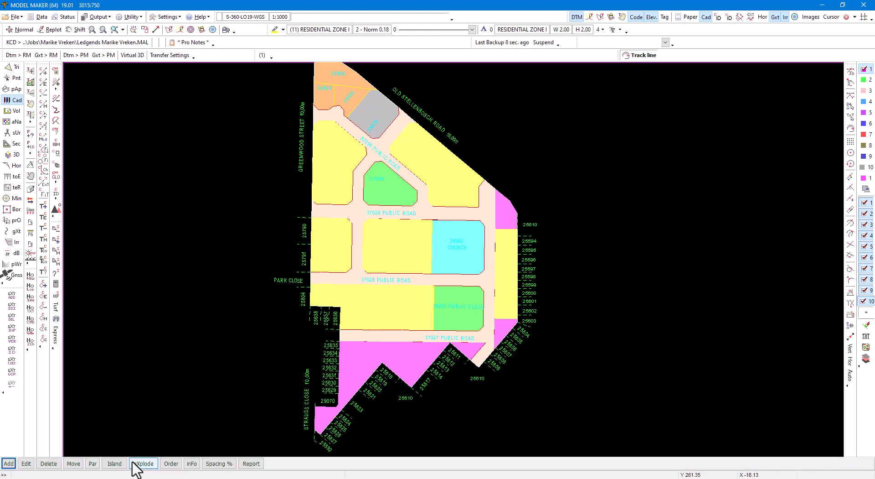
left_click(91, 463)
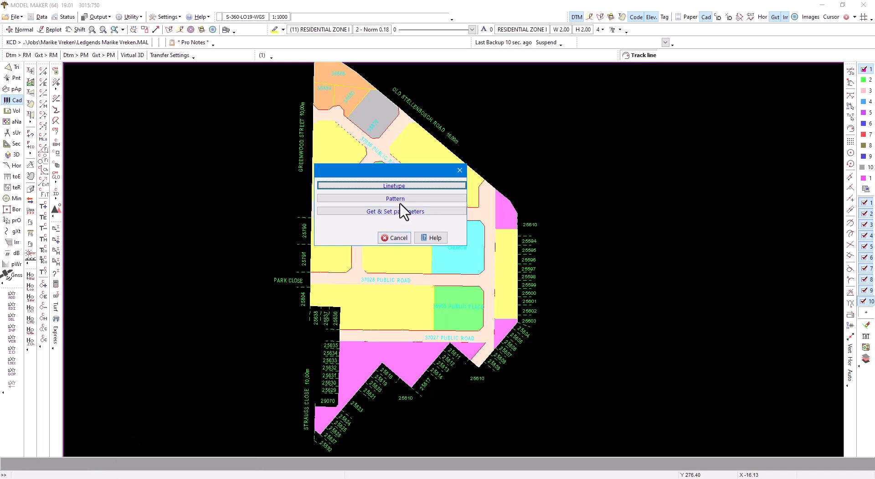
left_click(400, 201)
left_click(388, 249)
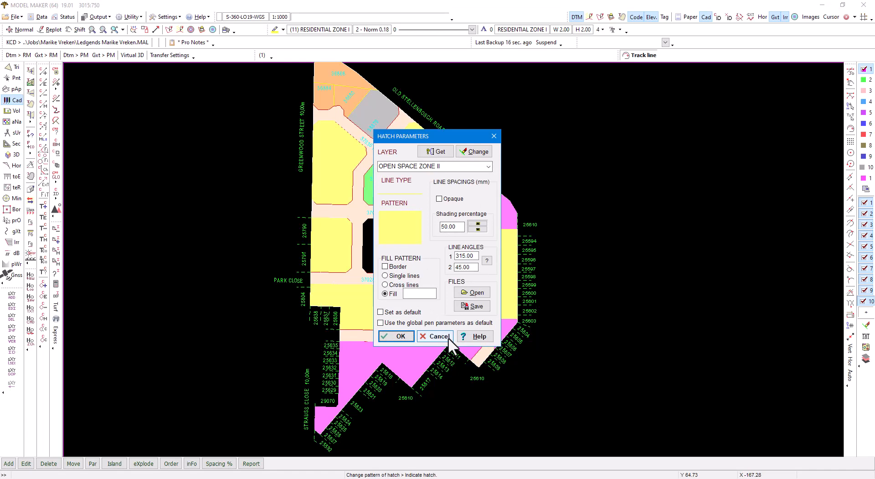
left_click(448, 338)
Copy the layer name of the cyan church hatch into Notepad, note it as "ISLAND CHURCH" and cancel the hatch parameters.
left_click(454, 257)
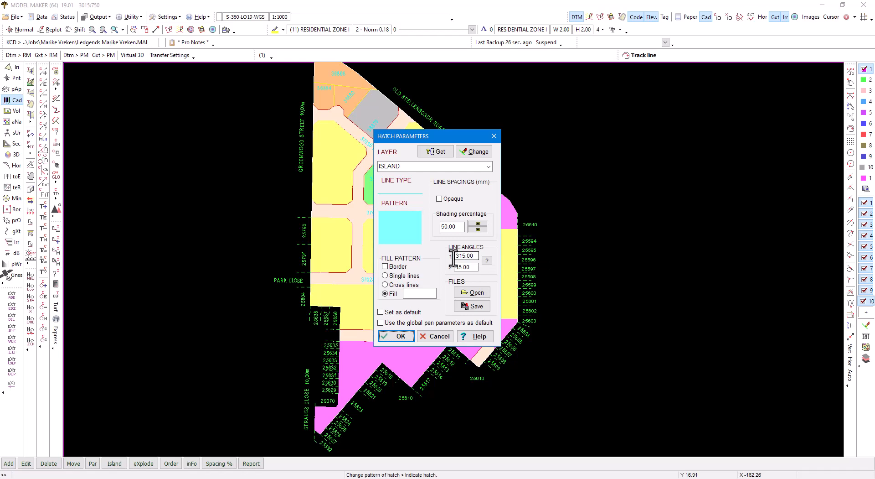
double_click(403, 165)
key("ctrl+c")
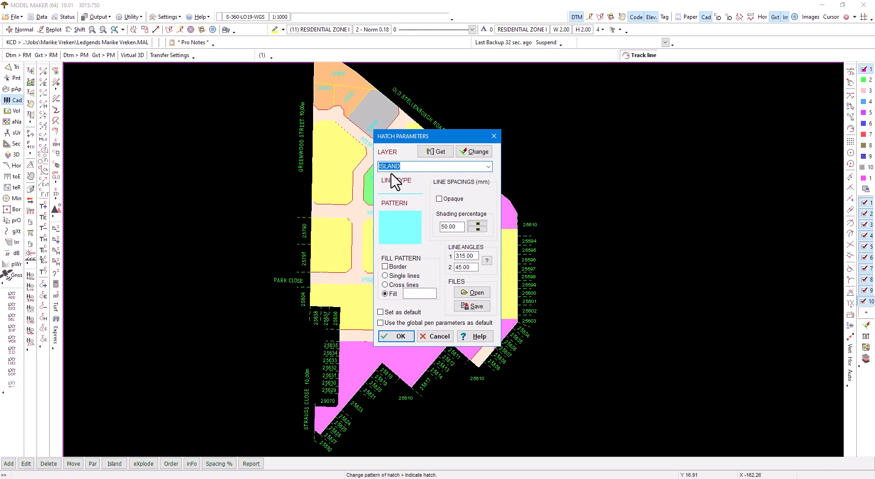
left_click(369, 478)
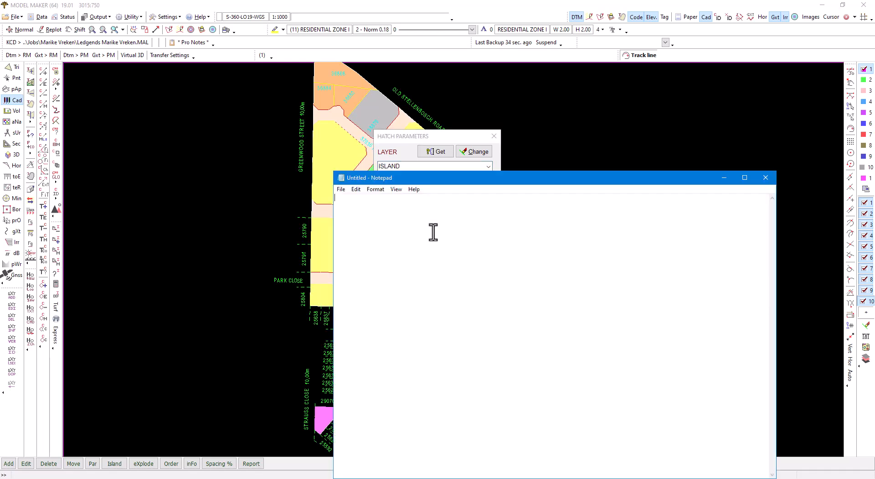
key("ctrl+v")
left_click(452, 135)
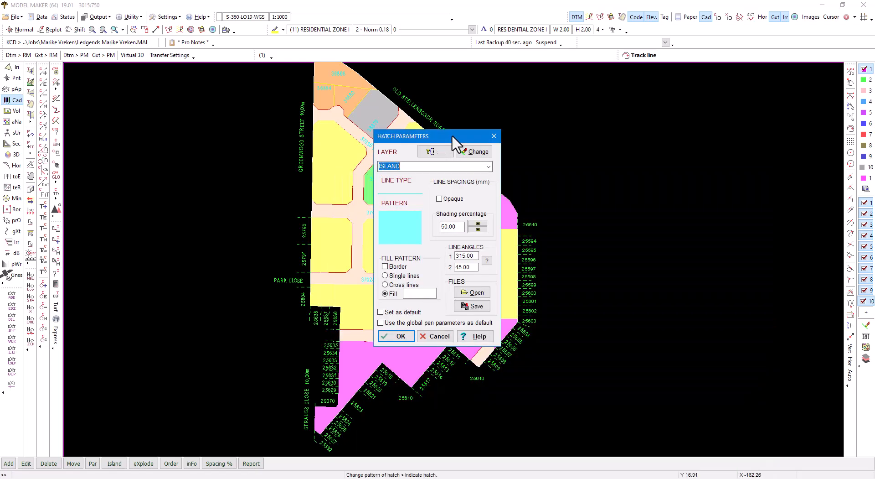
left_click(449, 335)
Check the layer of the yellow hatch south of Park Close, add the note "OPEN SPACE ZONE II - RES1" in Notepad and cancel the parameters.
left_click(389, 312)
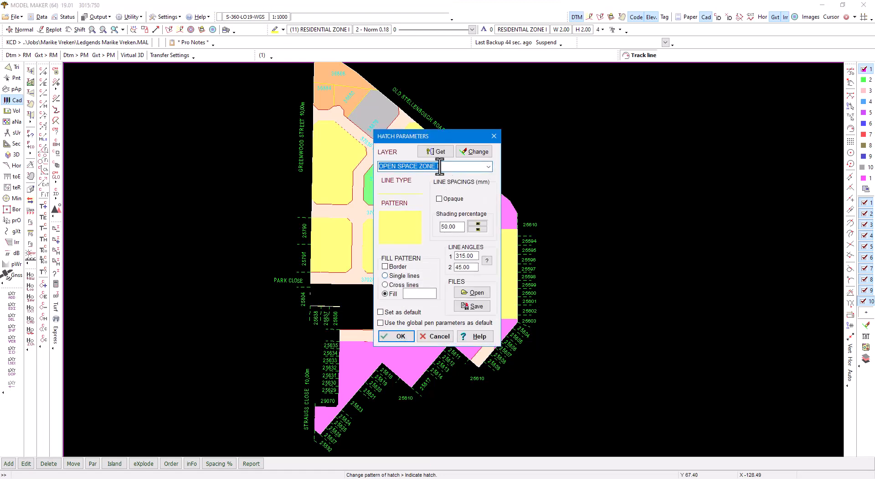
left_click(356, 478)
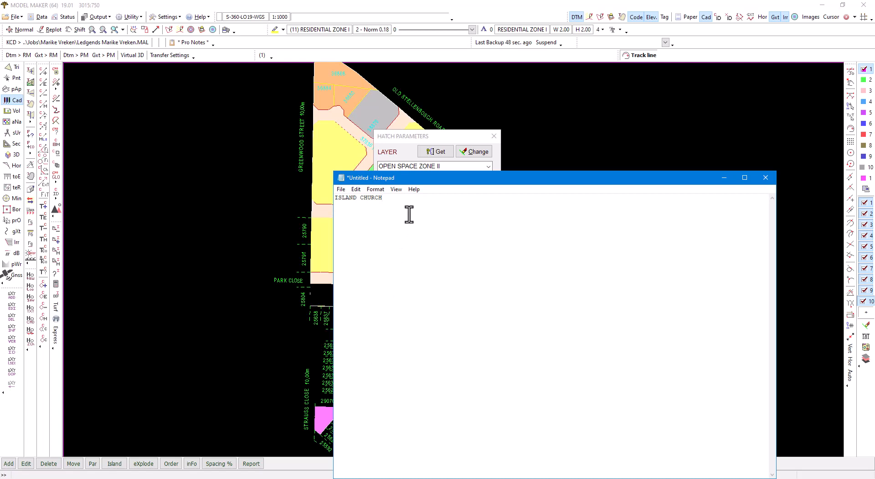
key("Return")
key("Return")
type("OPEN SPACE ZONE II")
type("- RES")
left_click(352, 127)
left_click(440, 340)
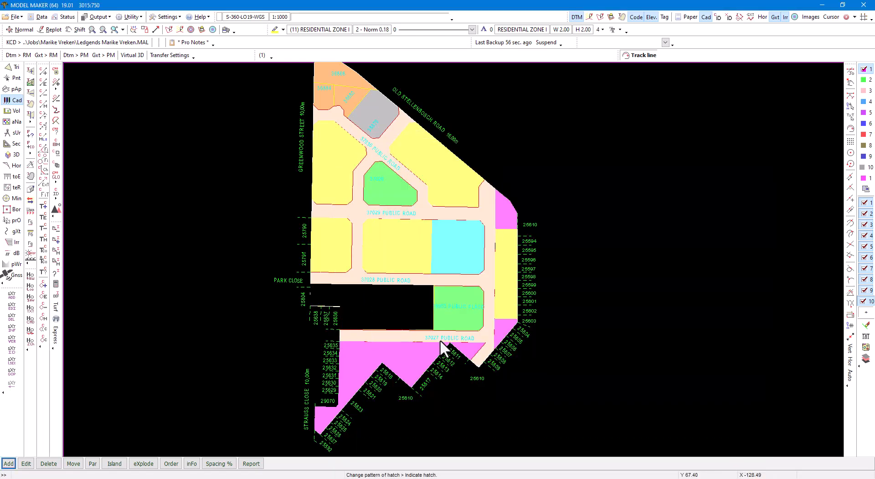
Check the public road hatch, cancel its parameters, add the note line "CAD - ROAD" in Notepad and move the note window.
left_click(456, 281)
left_click(437, 337)
key("alt+Tab")
key("Return")
type("CAD - ROAD")
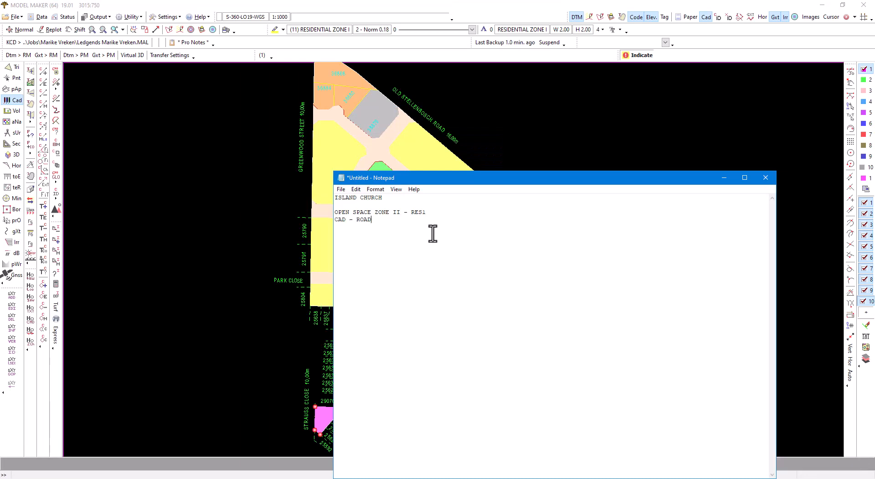
left_click_drag(696, 180, 546, 127)
left_click_drag(537, 119, 537, 201)
Check the layers of the yellow hatch below Old Stellenbosch Road and the orange hatch at the northern corner without changes.
left_click(433, 172)
left_click(435, 336)
left_click(341, 94)
left_click(436, 336)
Check the grey hatch's layer, cancel its parameters and add the line "RES 1 - BUS Z I" to the Notepad note.
left_click(379, 119)
left_click(431, 337)
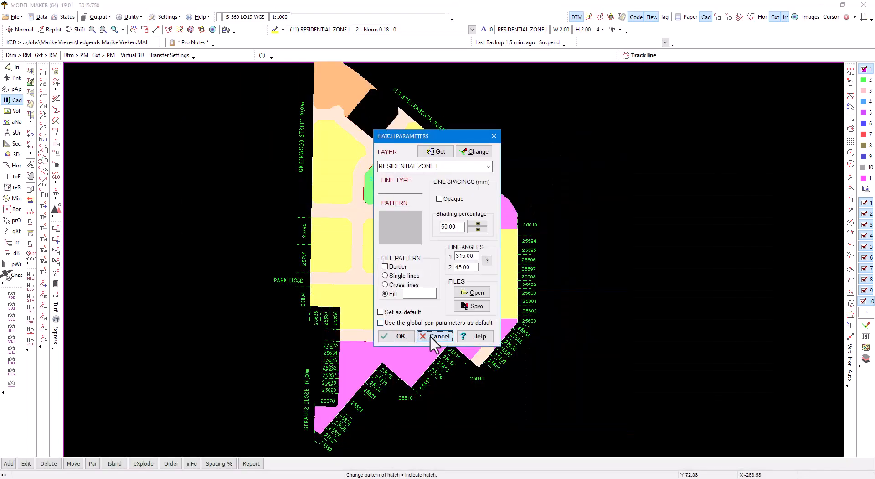
key("alt+Tab")
left_click(241, 266)
key("Return")
key("Return")
type("RES - RES Z 1")
left_click(327, 104)
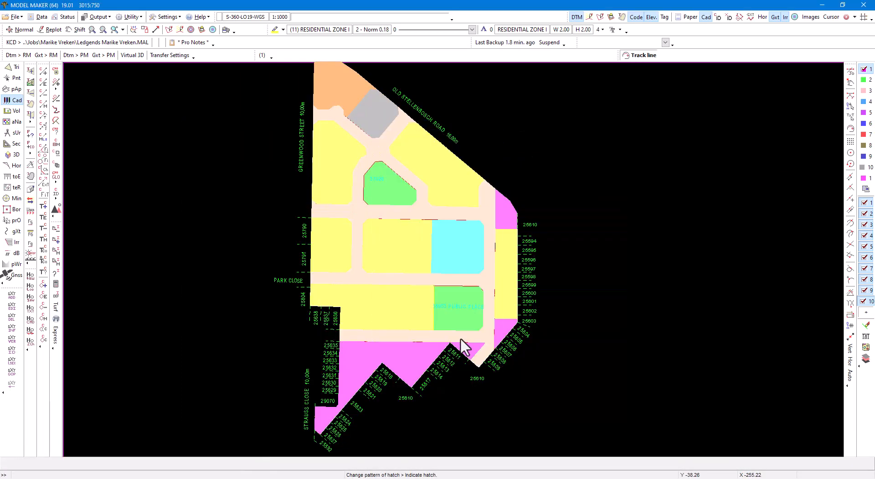
Add the line "RESIDENTIAL ZONE II - OPEN SP" to the note for the green park hatch, cancel its parameters and check the public place hatch.
left_click(463, 346)
key("alt+Tab")
left_click(298, 293)
key("Return")
key("Return")
type("RESIDENTIAL ZONE II - OPEN SP")
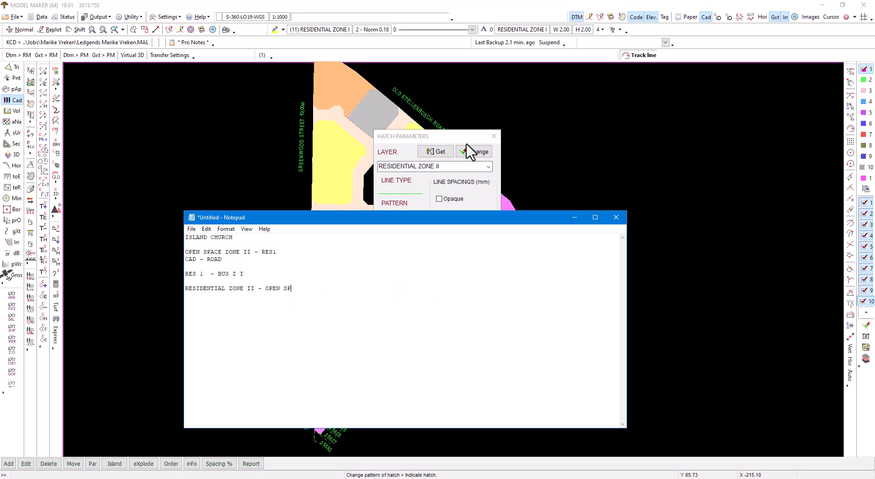
left_click(438, 135)
left_click(436, 335)
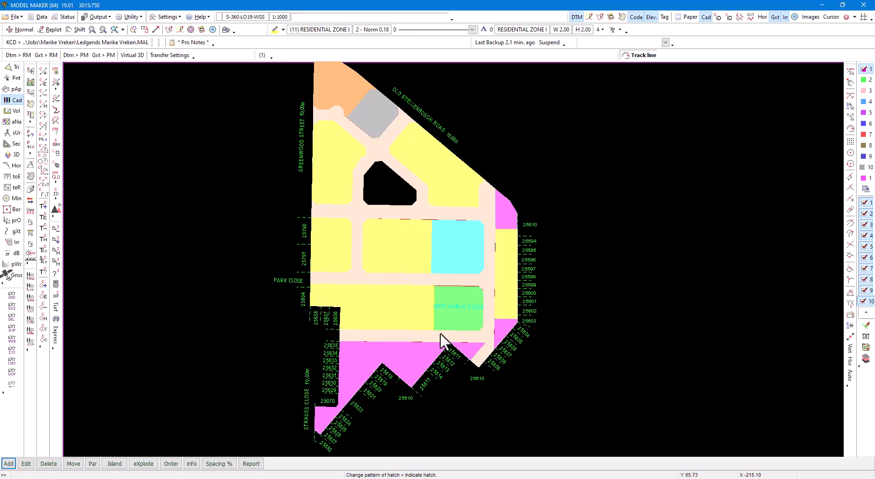
left_click(459, 317)
left_click(392, 238)
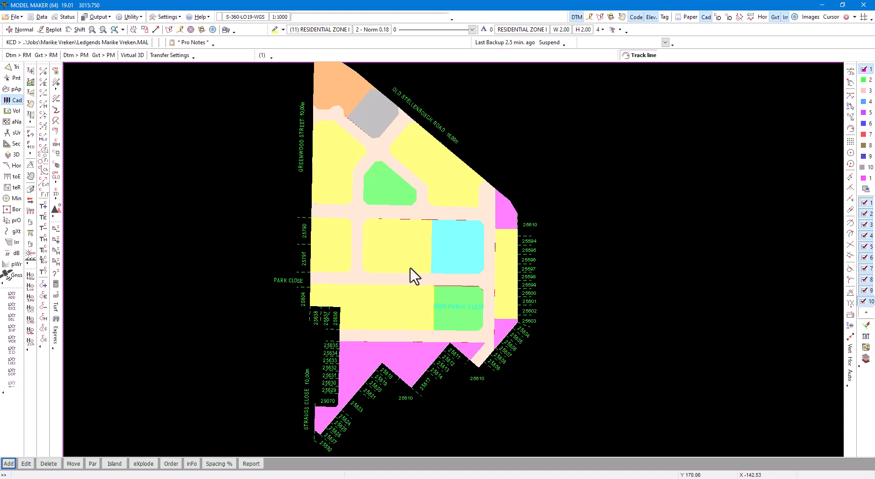
Open the pen style assignment for layers, look through the styles list and place the Notepad note below the layer table.
left_click(14, 101)
left_click(148, 465)
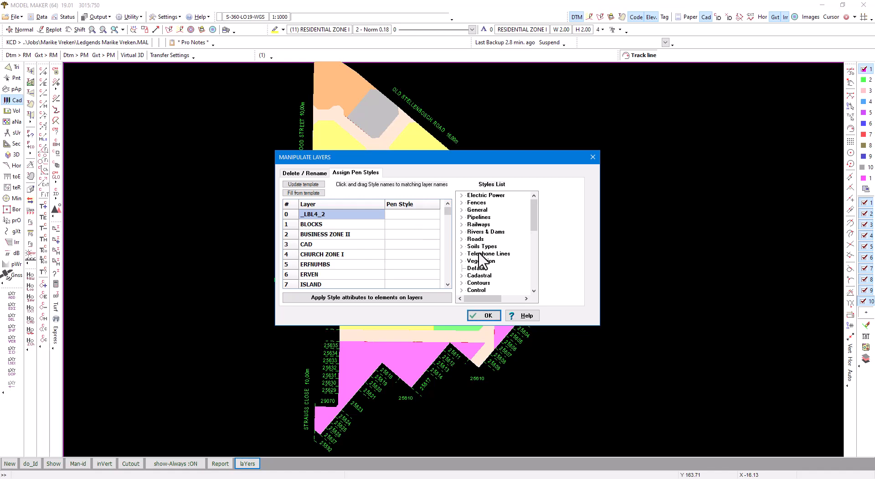
scroll(535, 286, "down", 7)
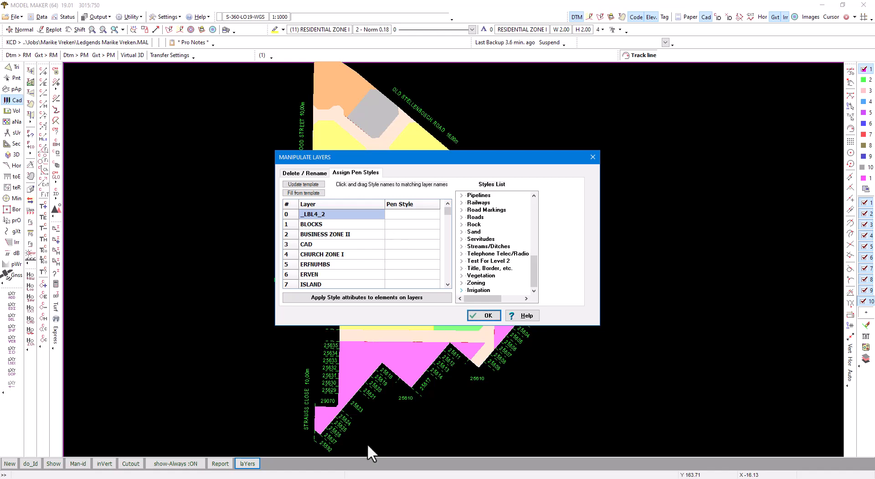
key("alt+Tab")
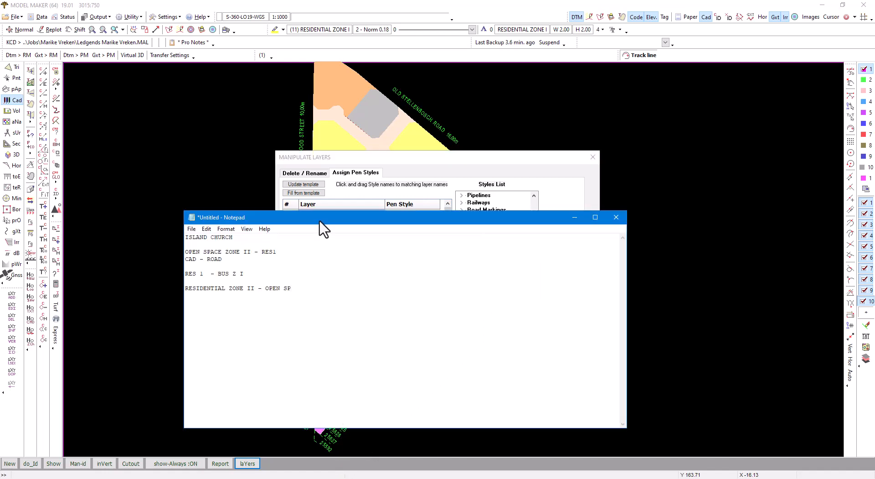
left_click_drag(319, 220, 235, 294)
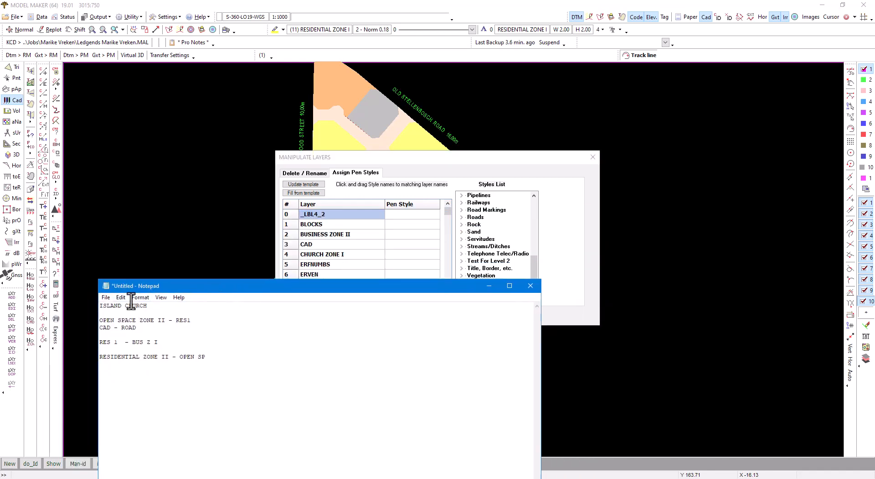
Assign the CHURCH ZONE I pen style from the Zoning styles to the ISLAND layer.
left_click(355, 237)
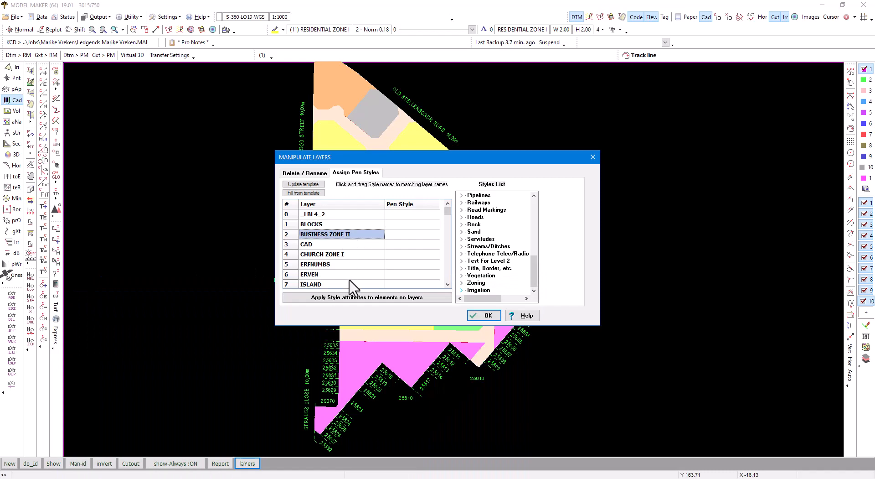
left_click_drag(349, 283, 350, 286)
left_click(410, 224)
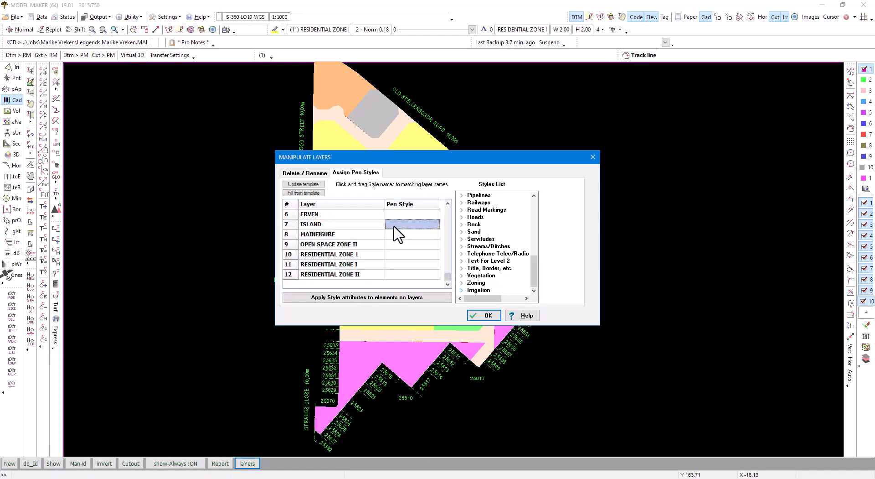
left_click(462, 283)
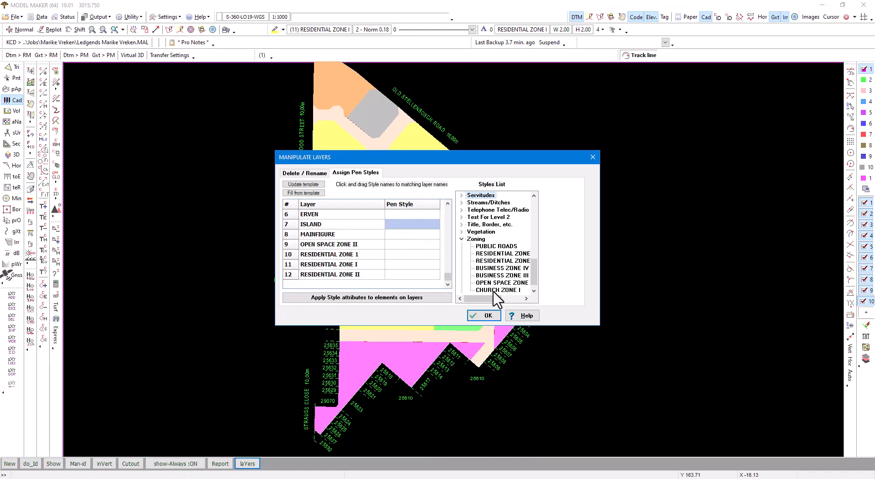
left_click_drag(493, 291, 409, 226)
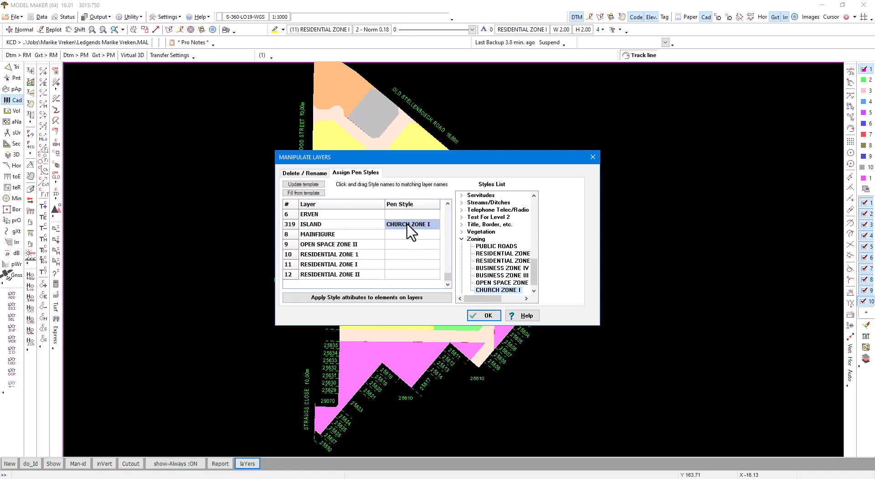
Consult the note and assign the RESIDENTIAL ZONE I pen style to the OPEN SPACE ZONE II layer.
left_click(349, 478)
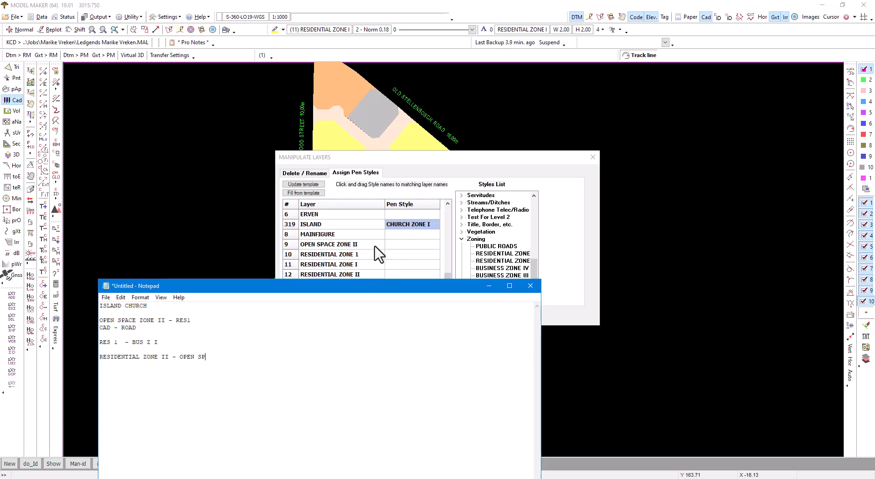
left_click(522, 254)
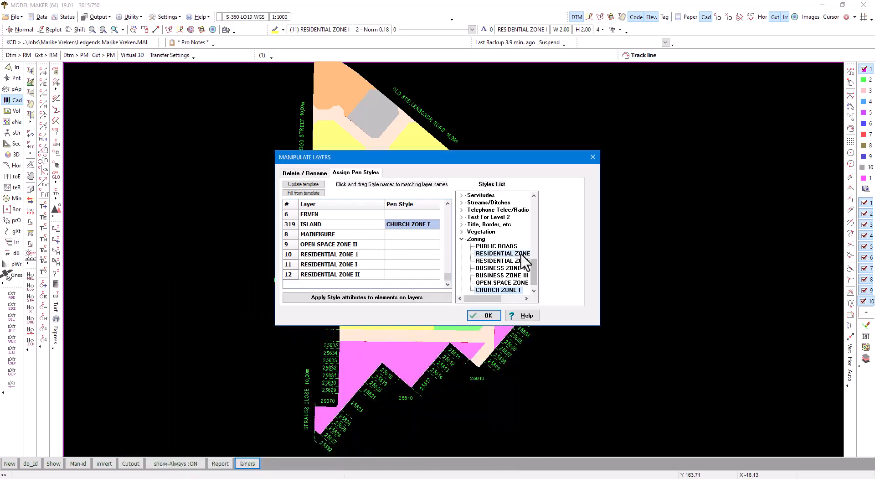
left_click_drag(523, 254, 426, 246)
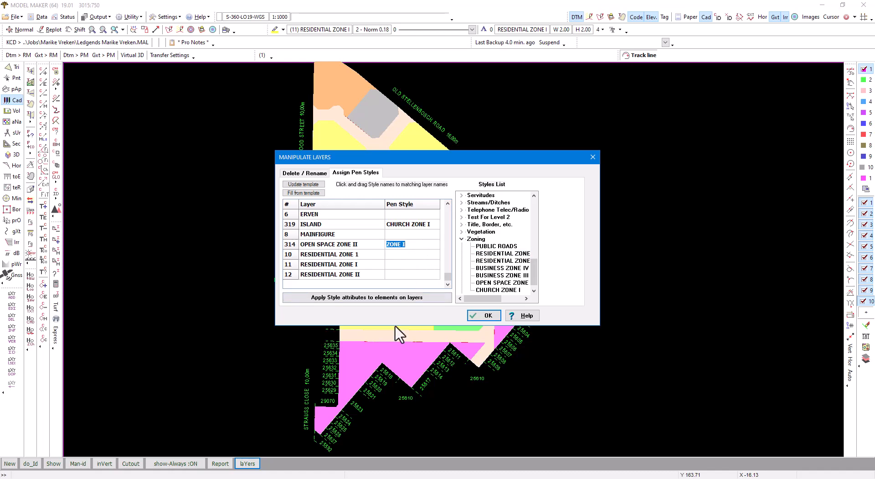
Consult the note and assign the PUBLIC ROADS pen style to the CAD layer.
left_click(347, 478)
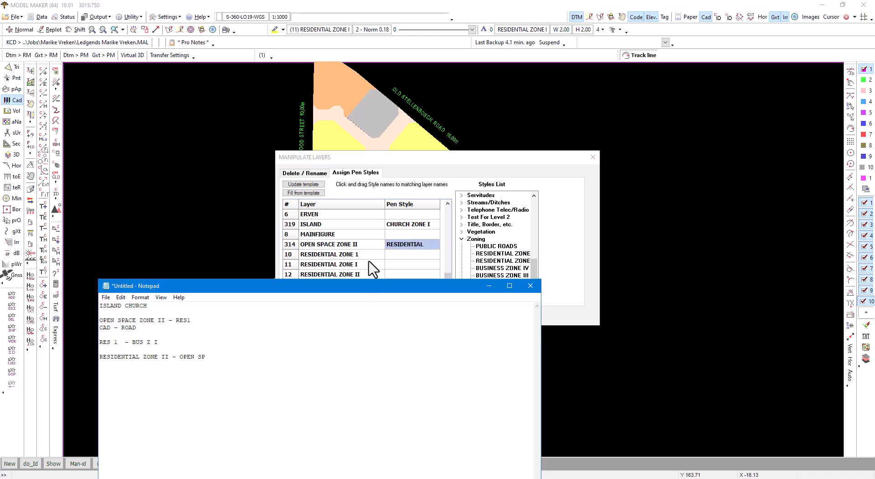
left_click(339, 250)
scroll(339, 248, "up", 5)
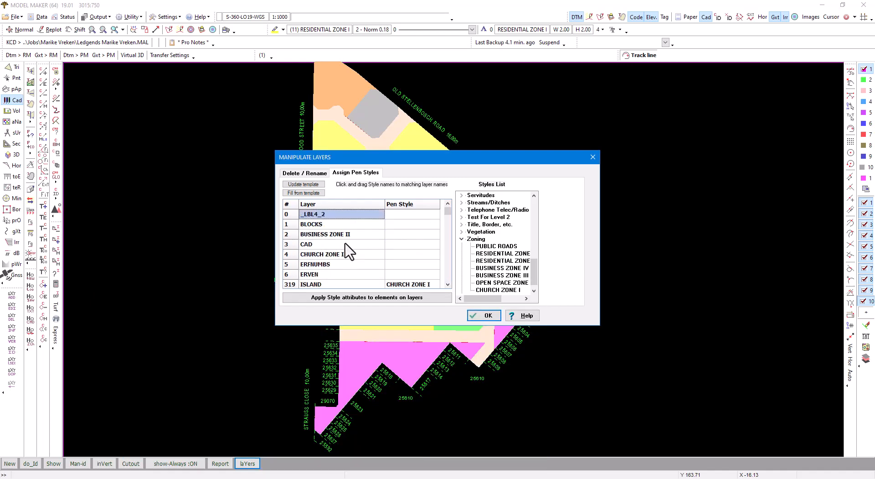
left_click(345, 244)
left_click(534, 290)
left_click_drag(496, 239, 417, 243)
Assign the BUSINESS ZONE III pen style to the RESIDENTIAL ZONE 1 and RESIDENTIAL ZONE I layers.
left_click(255, 477)
left_click(339, 158)
scroll(358, 264, "down", 9)
left_click(358, 265)
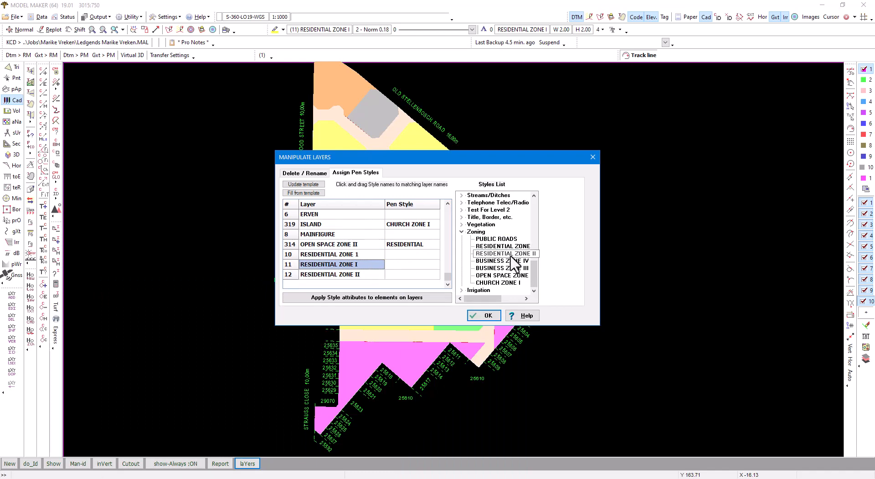
left_click_drag(502, 268, 410, 255)
Consult the note and assign the OPEN SPACE ZONE pen style to the RESIDENTIAL ZONE II layer.
left_click(351, 477)
left_click_drag(502, 268, 410, 274)
left_click(346, 273)
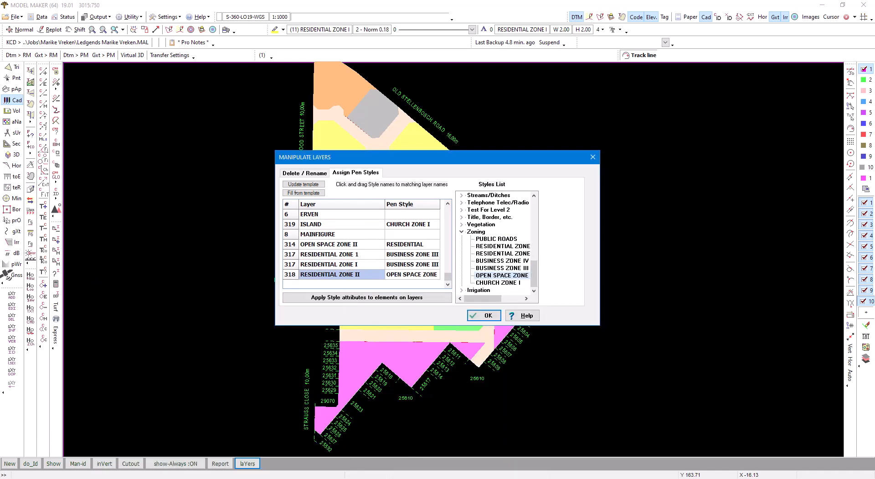
Move the note out of the way, apply the style attributes to the elements on the layers and close the layer dialog.
key("alt+Tab")
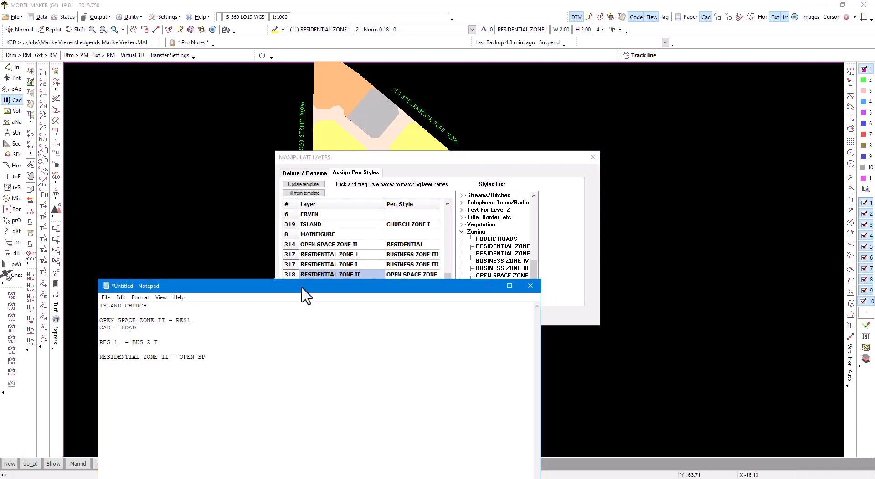
left_click_drag(303, 293, 288, 392)
left_click(386, 296)
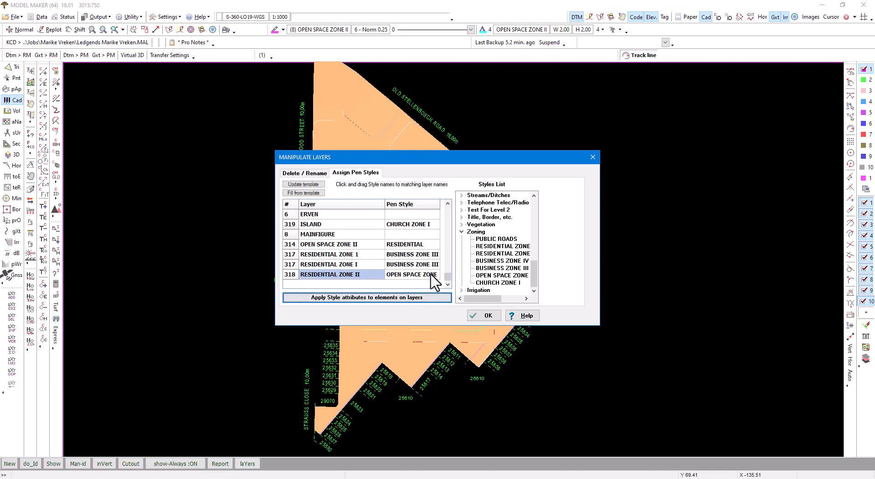
left_click(489, 315)
Run a new identification on the drawing elements, refresh the plan view and return to the main drawing commands.
left_click(16, 101)
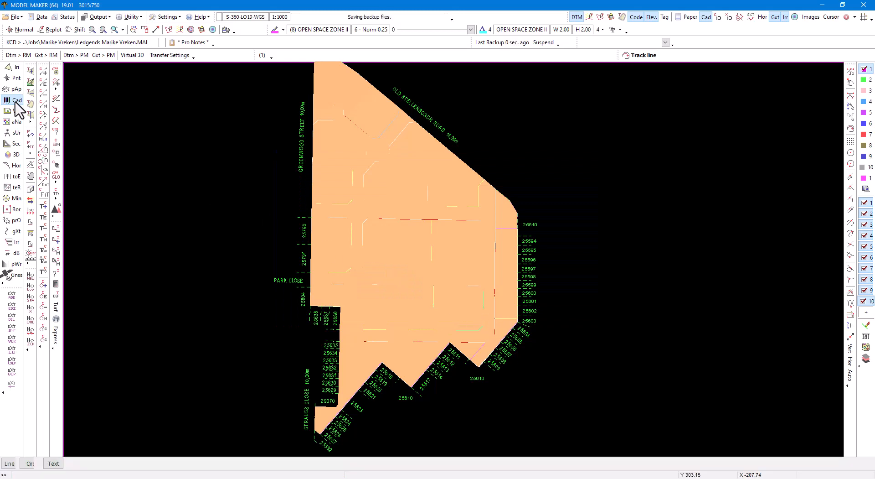
left_click(149, 463)
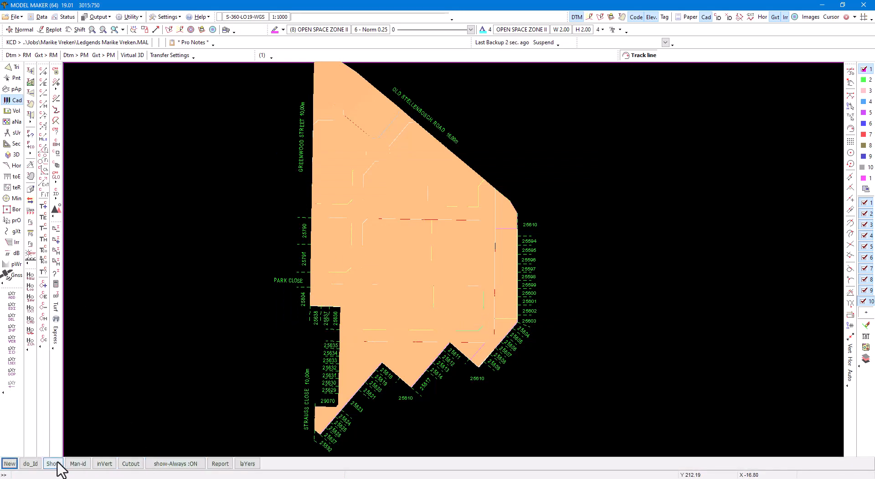
left_click(10, 462)
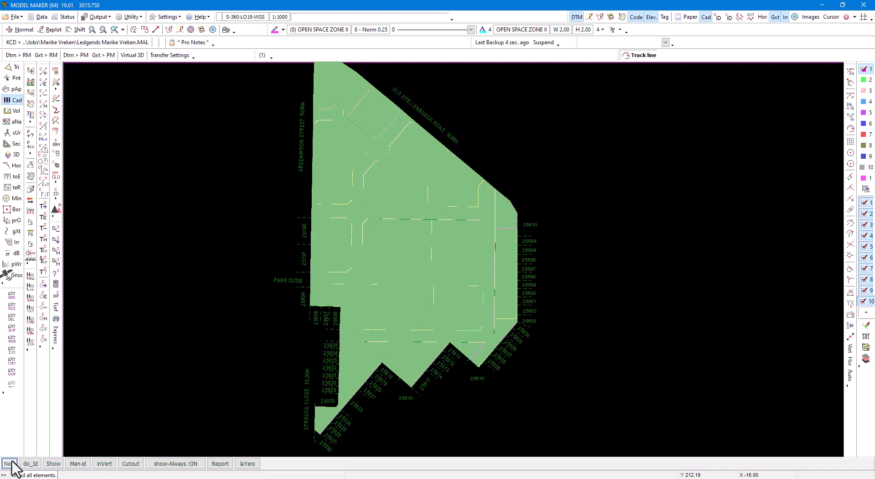
scroll(448, 259, "up", 1)
scroll(448, 259, "down", 1)
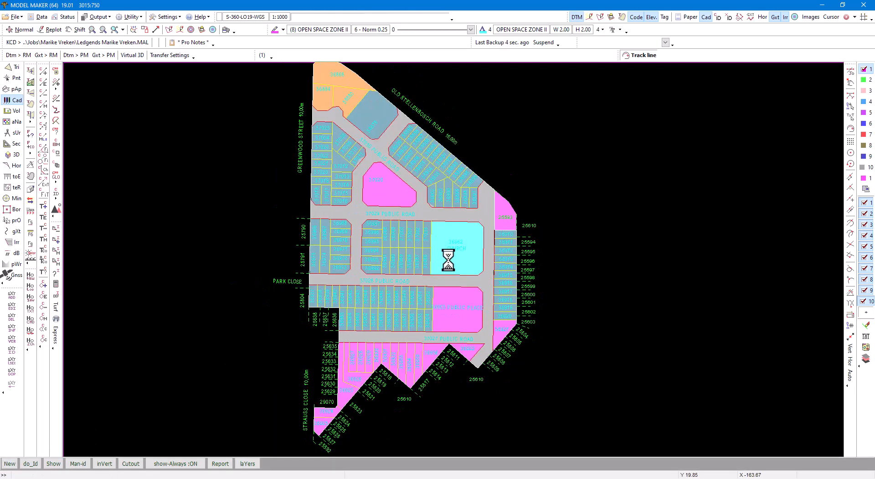
left_click(14, 100)
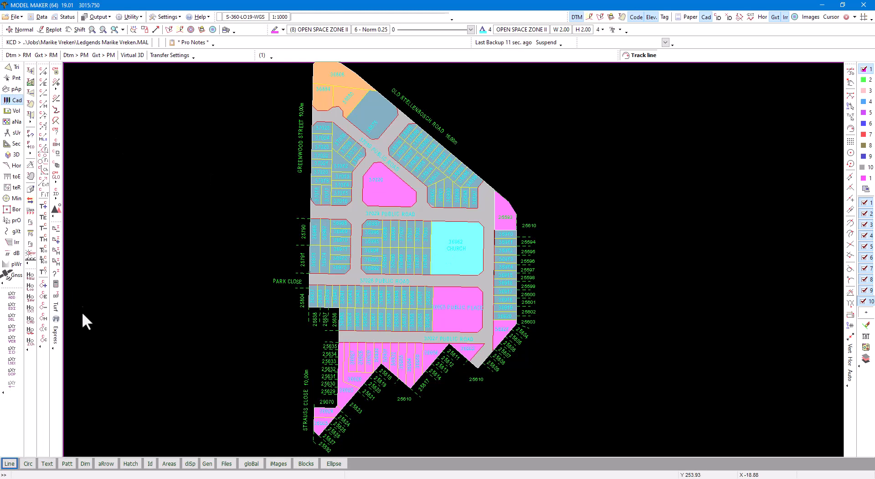
Check the hatch pattern parameters of the business block and of the large block along Old Stellenbosch Road.
left_click(131, 464)
left_click(93, 464)
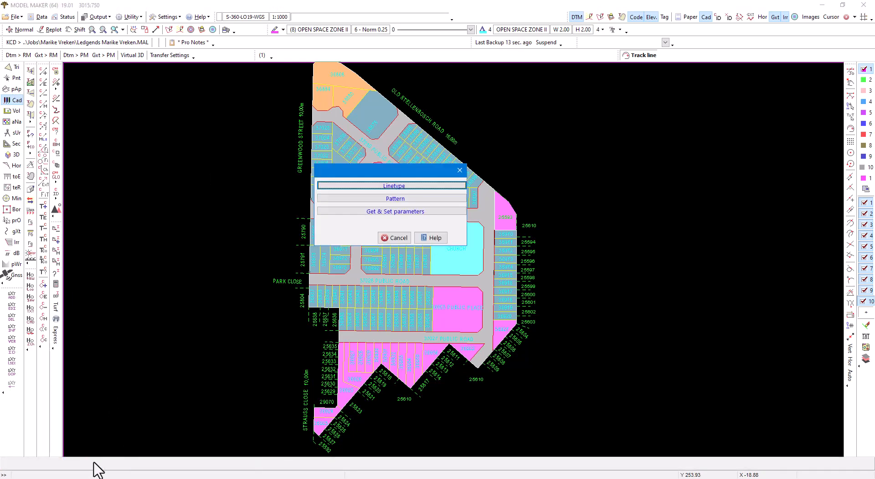
left_click(395, 198)
left_click(382, 117)
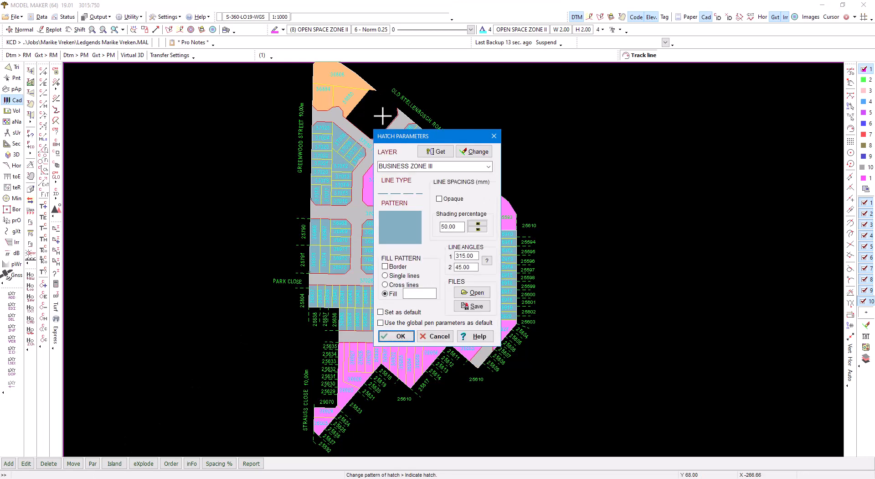
left_click(403, 336)
left_click(433, 167)
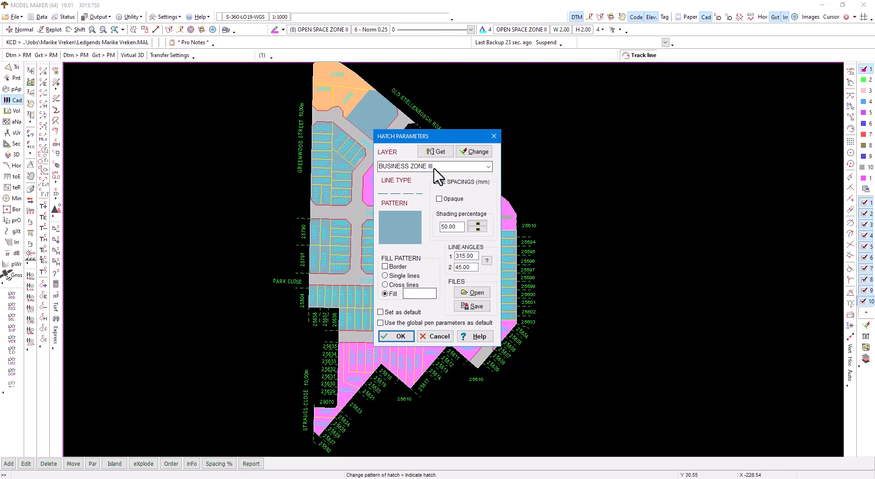
left_click(399, 337)
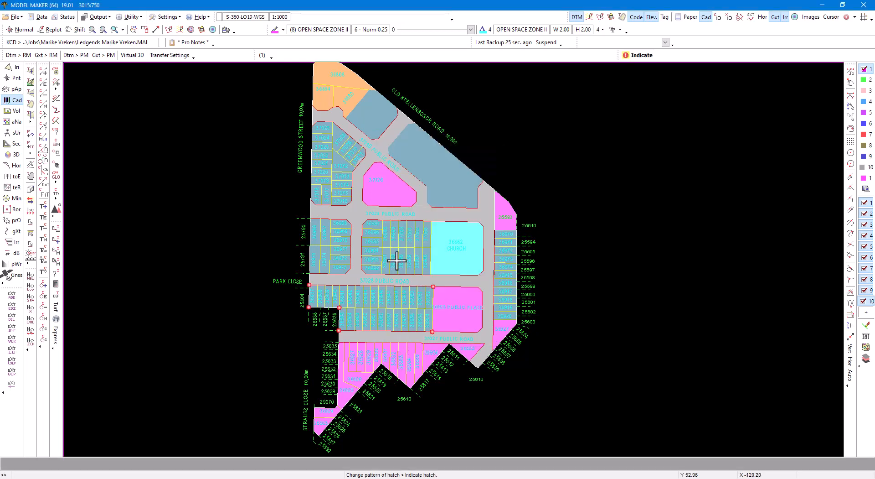
Check the hatch pattern parameters of the central open space, the church site and the public roads.
left_click(395, 198)
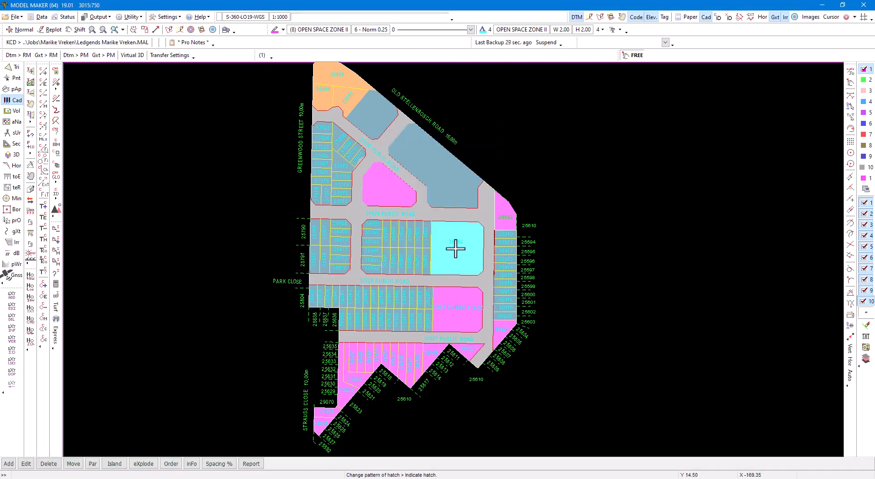
left_click(455, 248)
left_click(399, 336)
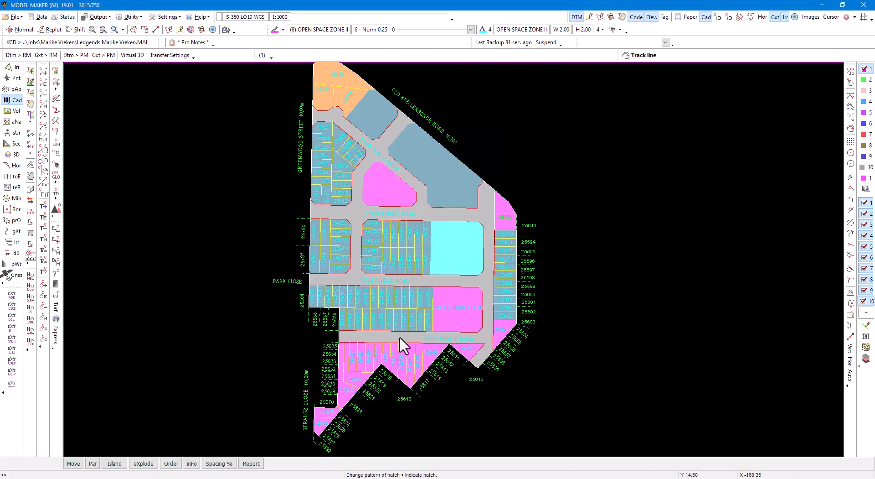
left_click(450, 283)
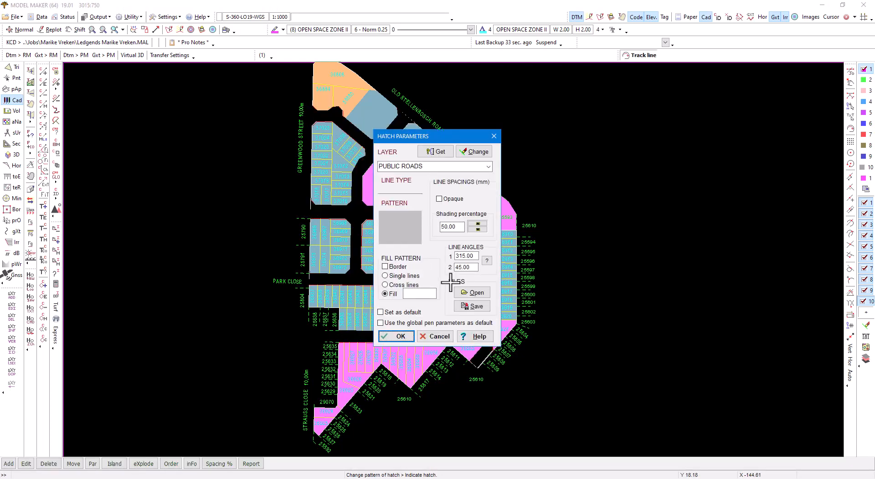
left_click(404, 332)
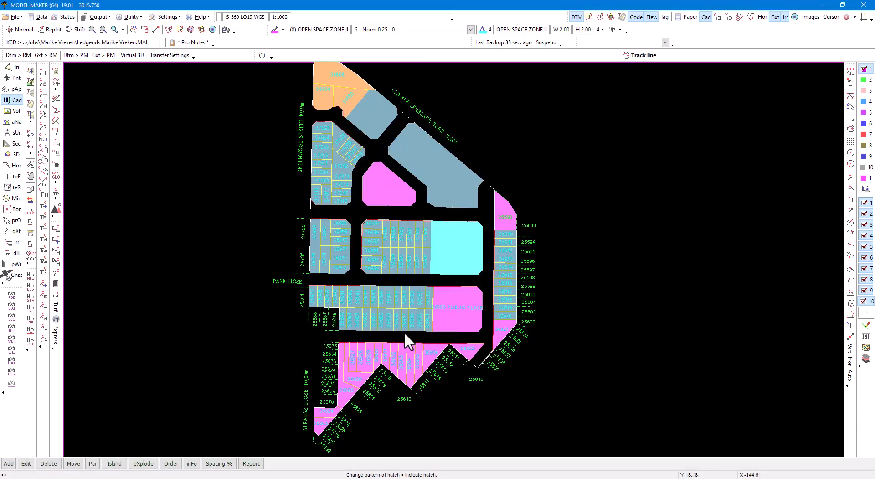
Change the hatch of the residential block just below Park Close to the RESIDENTIAL ZONE I zoning style.
left_click(389, 306)
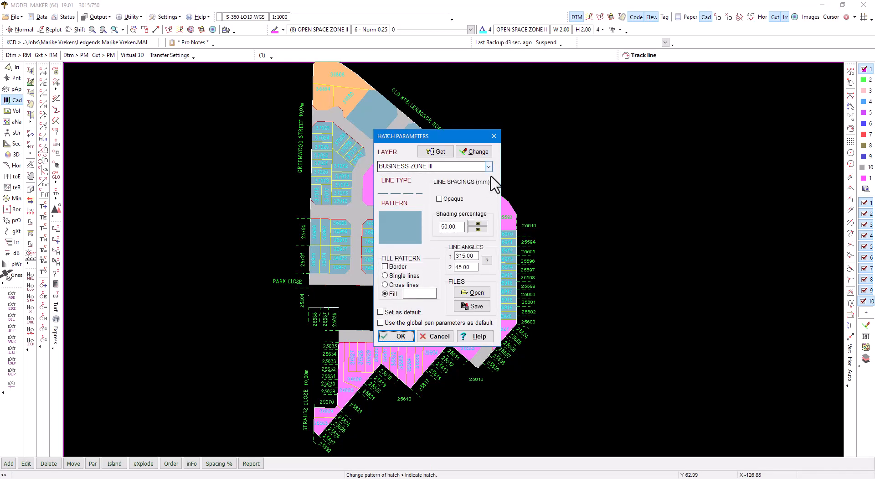
left_click(474, 153)
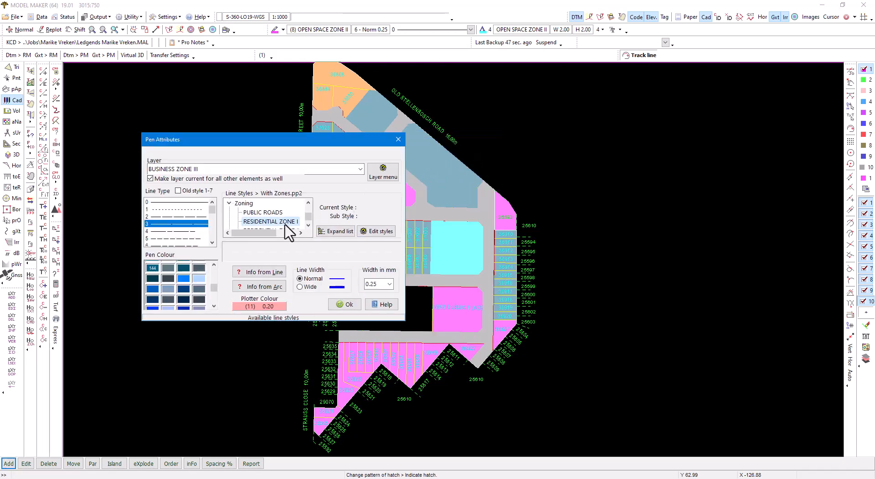
left_click(286, 224)
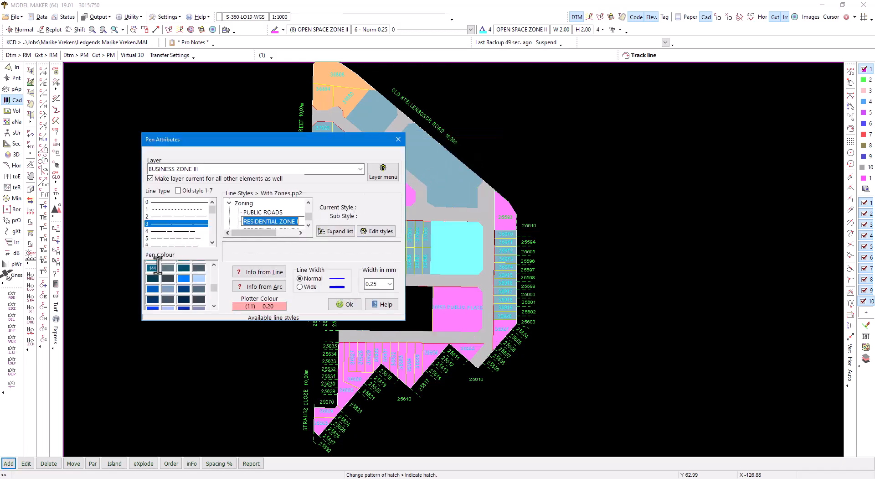
left_click(154, 268)
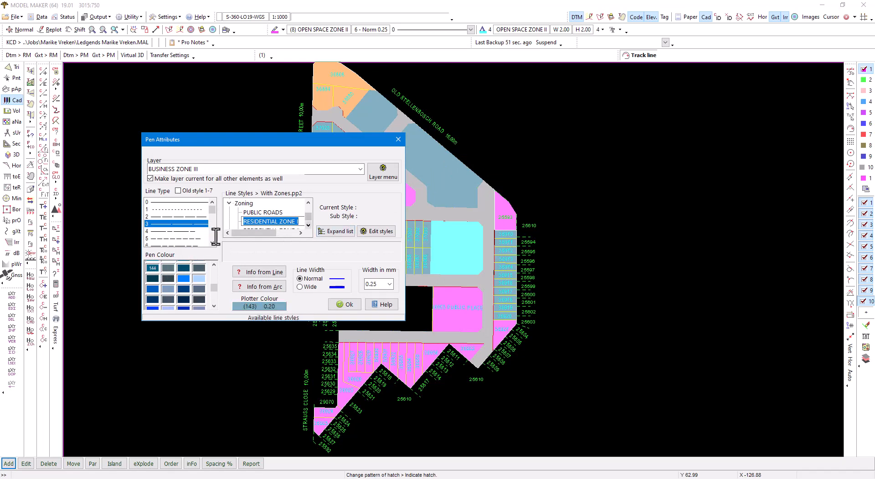
left_click(267, 212)
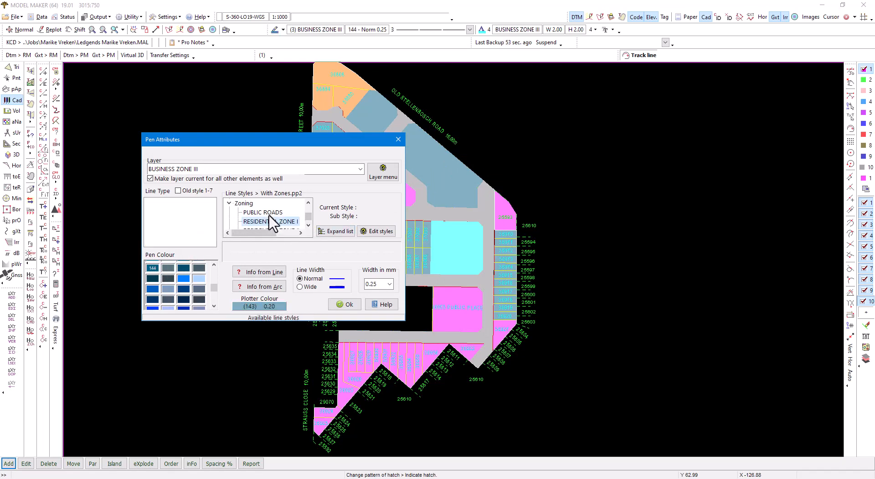
left_click(266, 222)
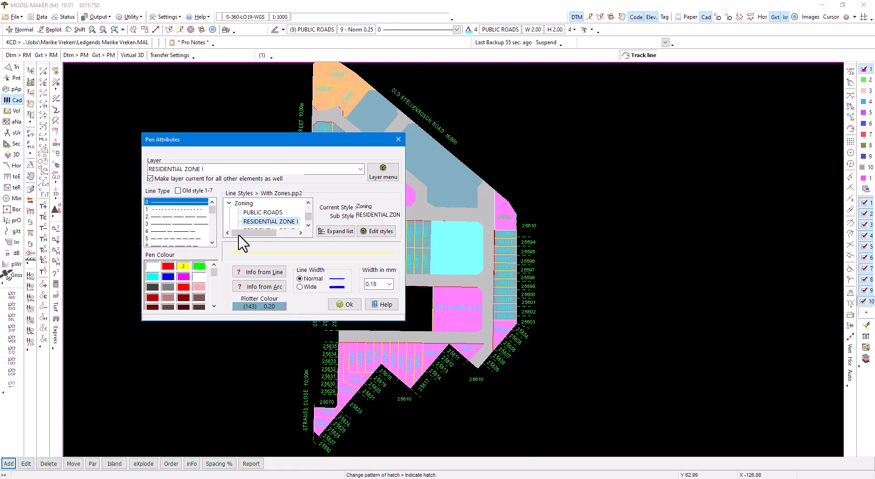
left_click(194, 265)
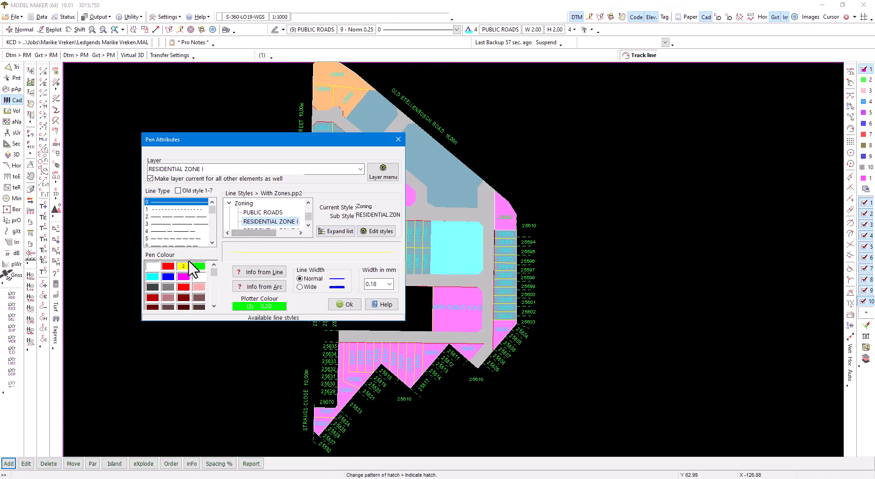
left_click(345, 304)
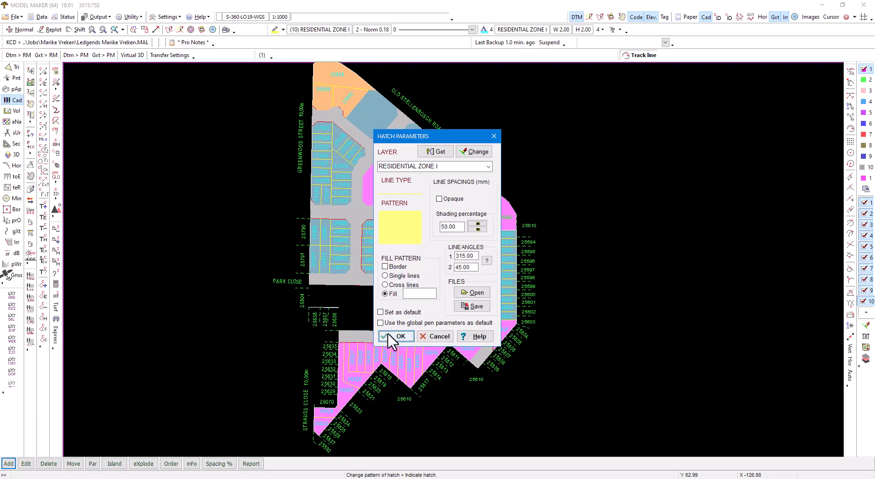
left_click(390, 336)
left_click(407, 306)
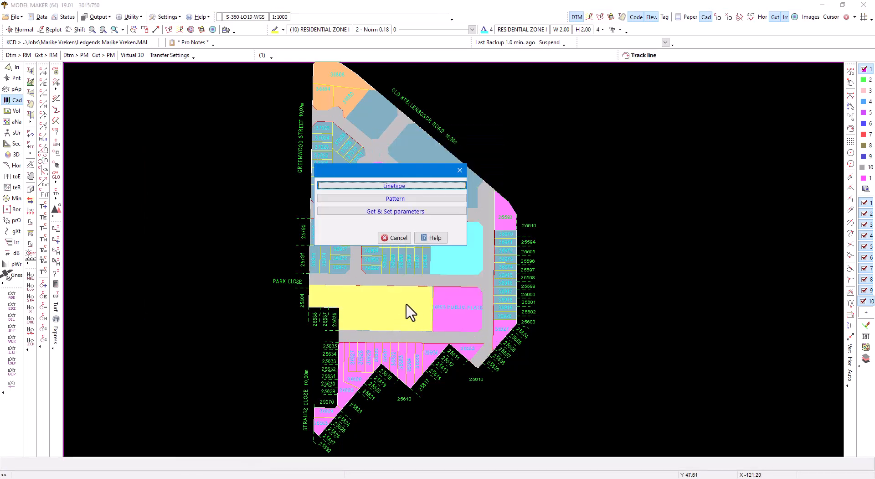
Copy the hatch parameters of the yellow RESIDENTIAL ZONE I block to the five remaining blue residential blocks.
left_click(379, 211)
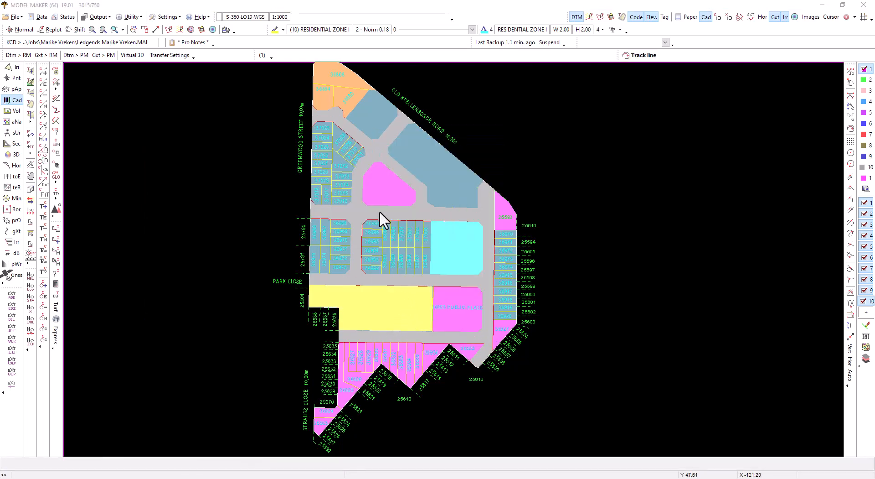
left_click(385, 302)
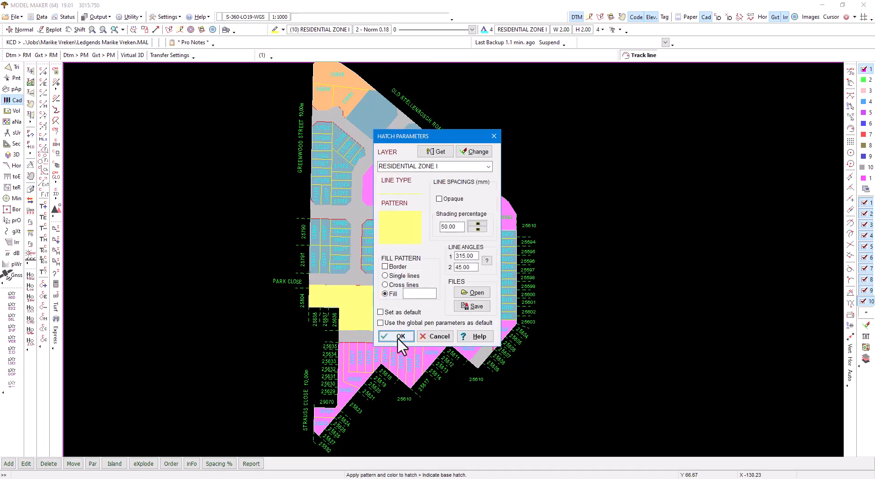
left_click(397, 337)
left_click(395, 256)
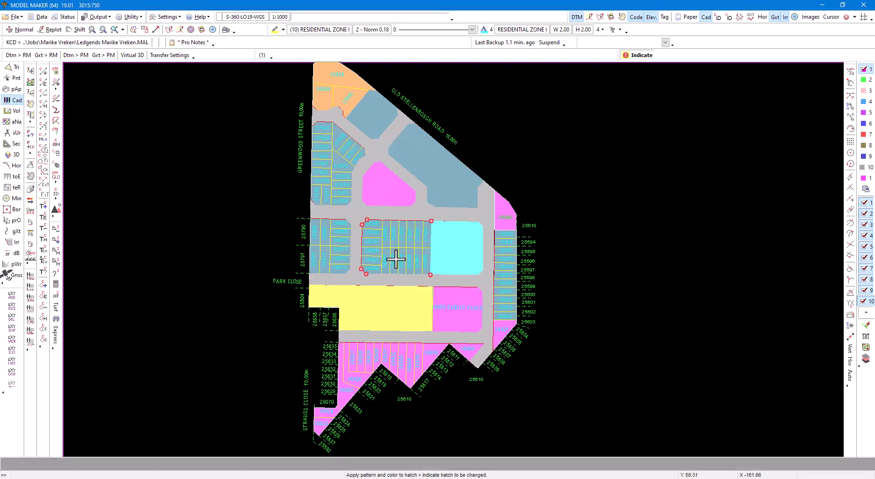
left_click(332, 253)
left_click(324, 176)
left_click(422, 157)
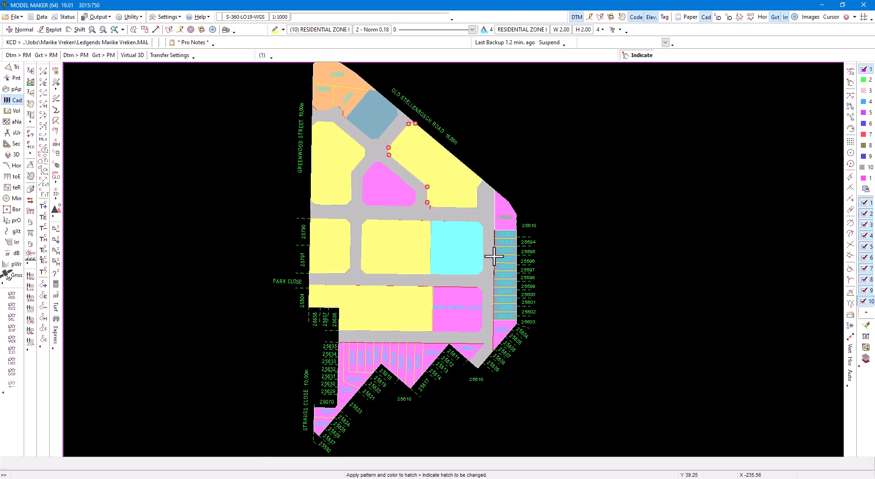
left_click(501, 267)
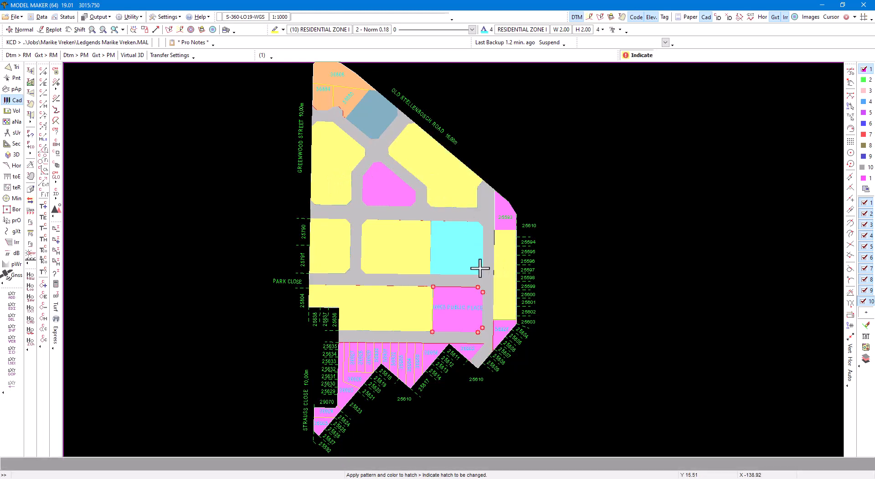
left_click(416, 270)
left_click(415, 273)
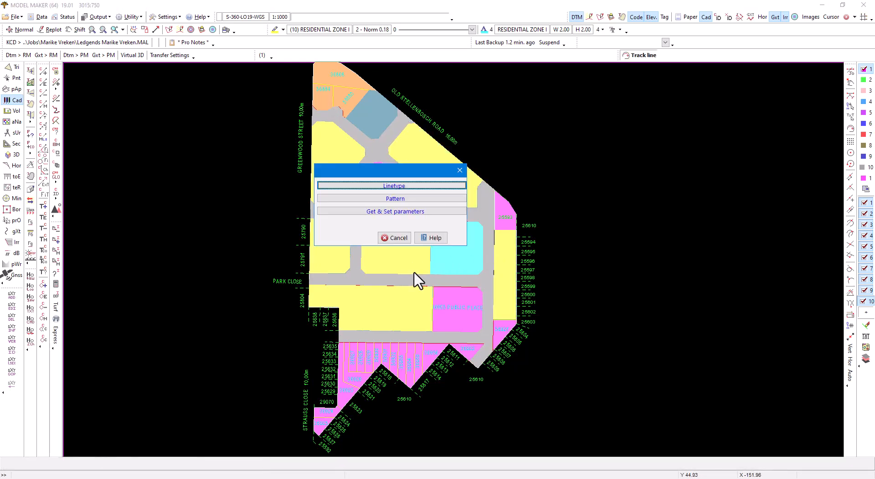
left_click(398, 238)
View the hatch report, move it clear of the plan and close it.
scroll(418, 254, "down", 1)
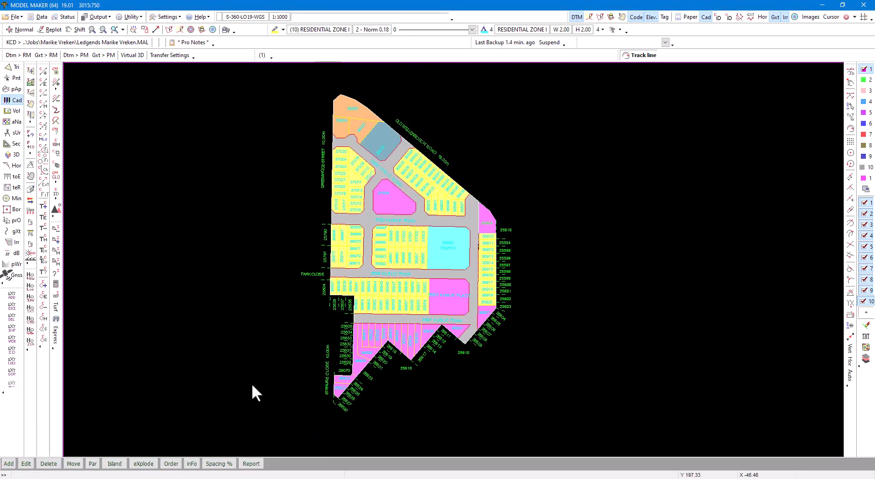
left_click(17, 100)
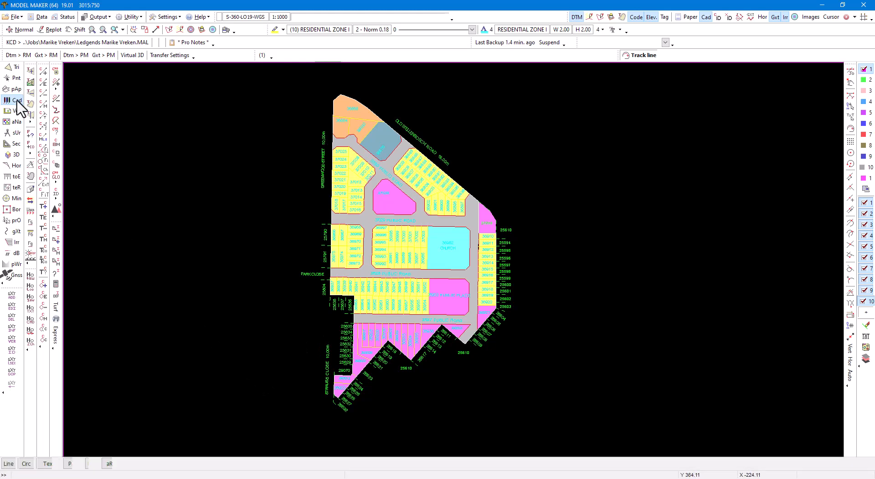
left_click(131, 464)
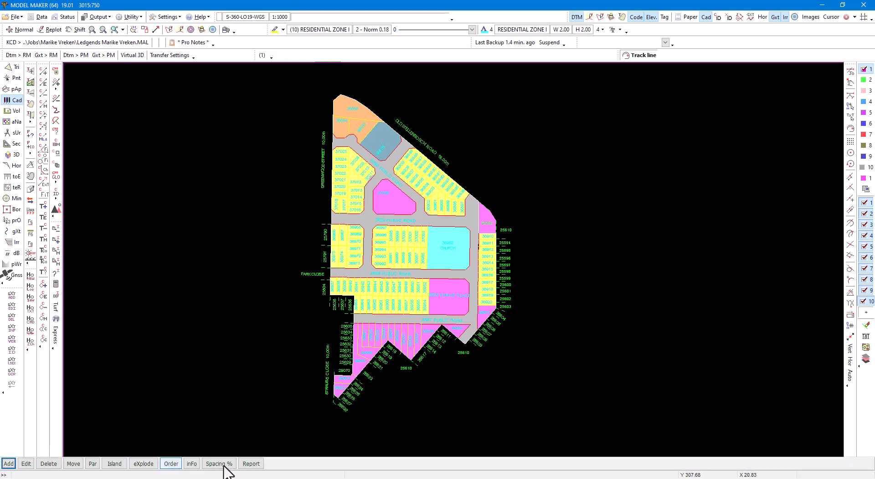
left_click(252, 464)
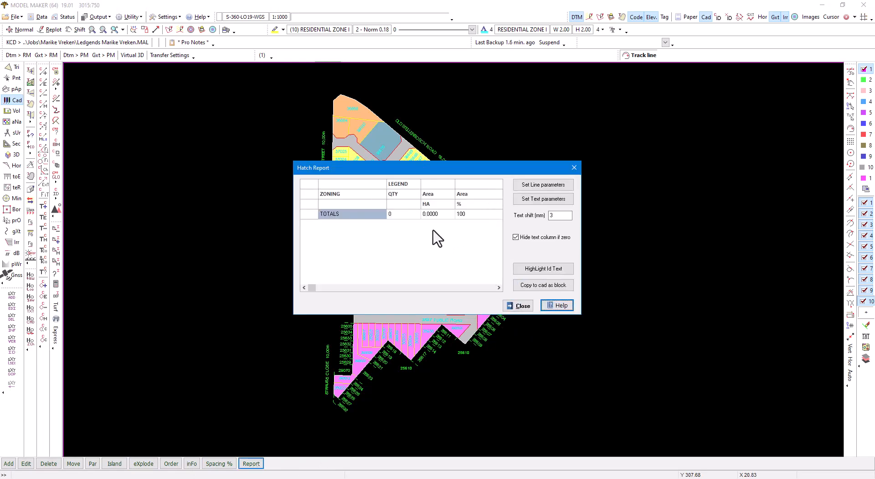
left_click_drag(434, 166, 160, 188)
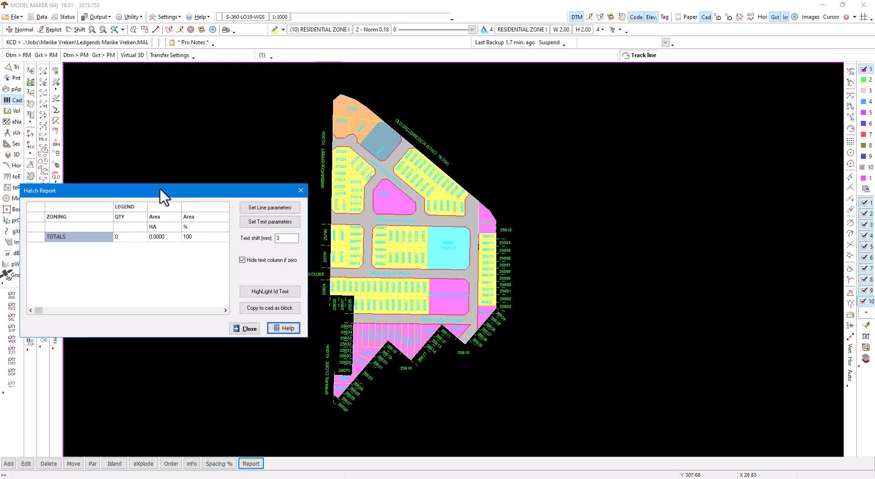
left_click(248, 328)
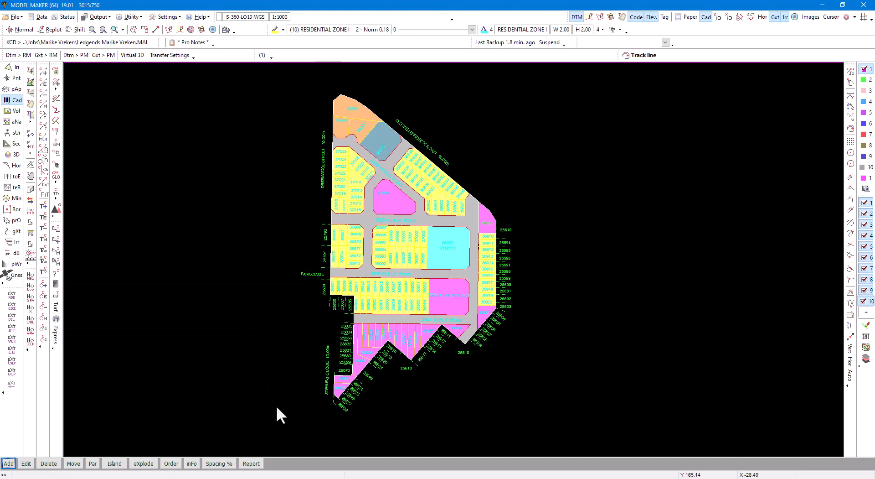
Start identifying CAD elements by layer and pick the BLOCKS layer from the erf number on the blue-grey business block.
left_click(10, 101)
left_click(150, 463)
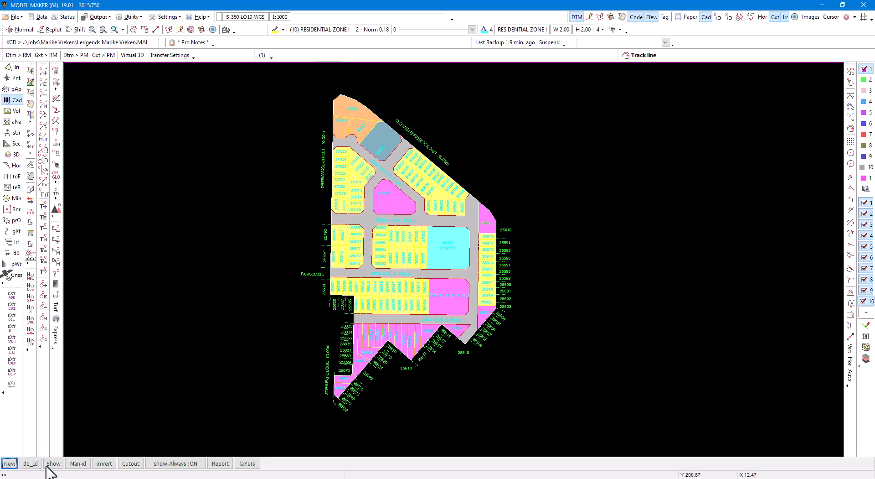
left_click(32, 464)
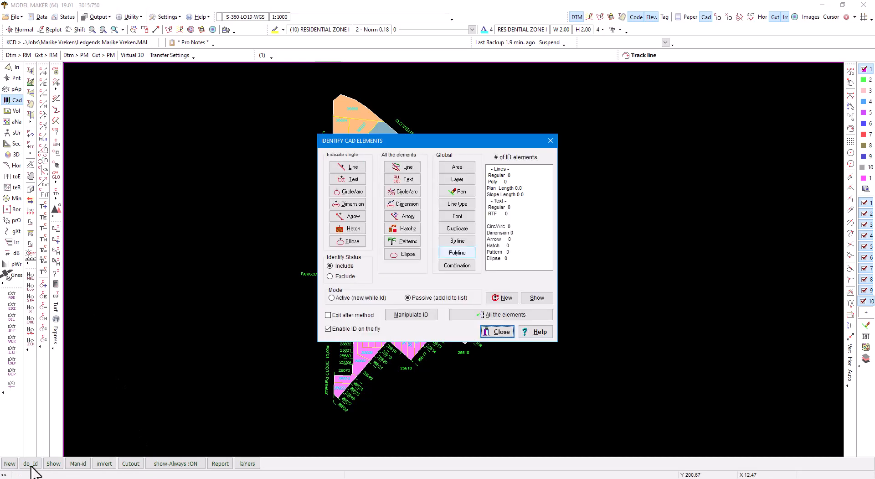
left_click(464, 181)
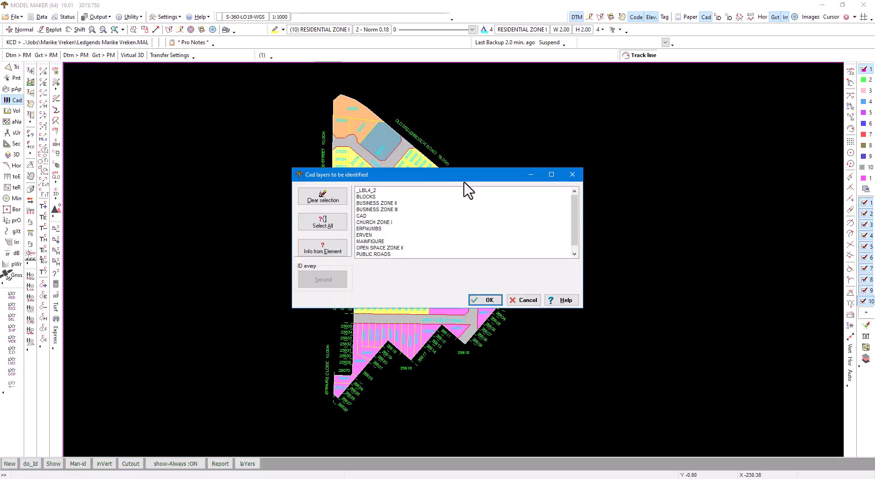
left_click(333, 252)
left_click(384, 231)
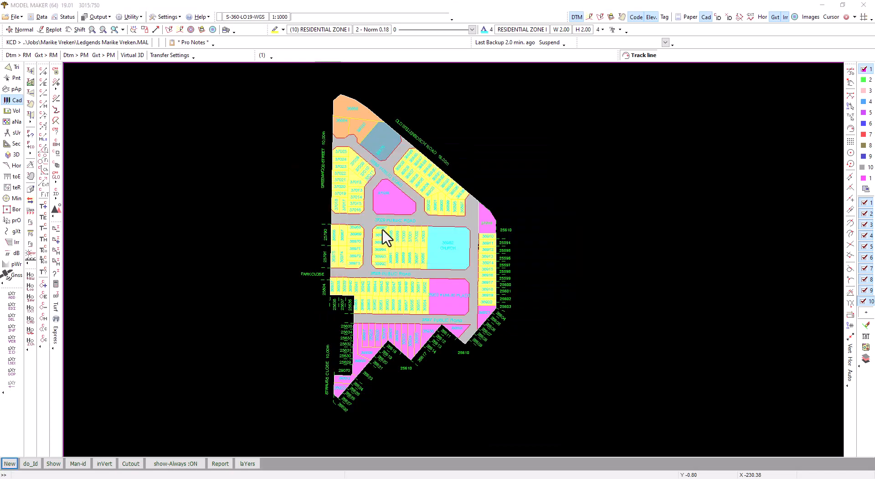
left_click(382, 150)
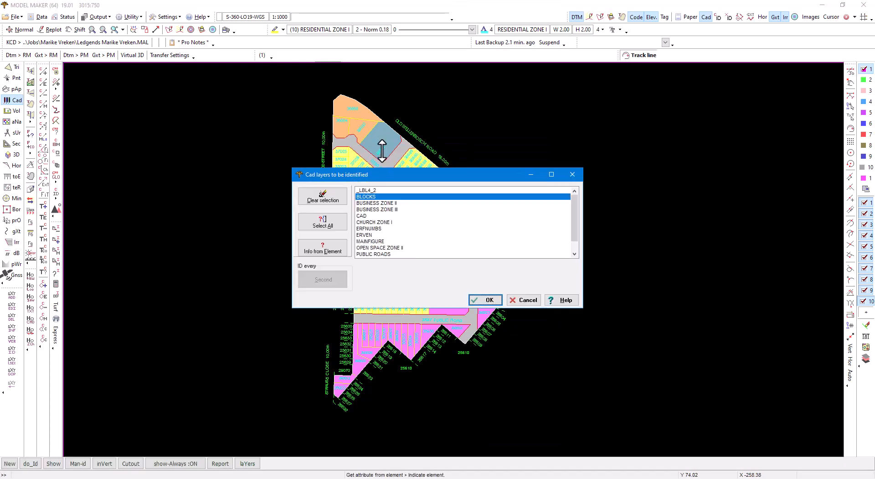
left_click(480, 298)
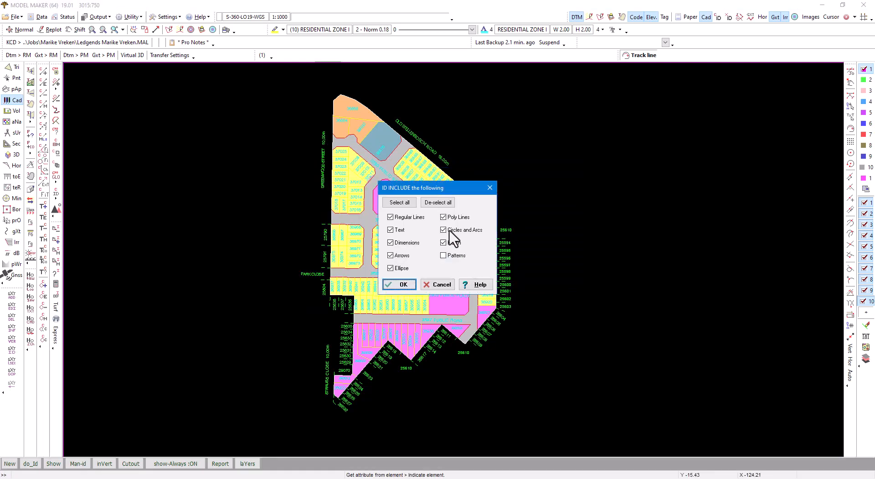
Restrict the identification to text elements only, apply it, and move the identification dialog clear of the plan before closing it.
left_click(438, 202)
left_click(390, 229)
left_click(401, 286)
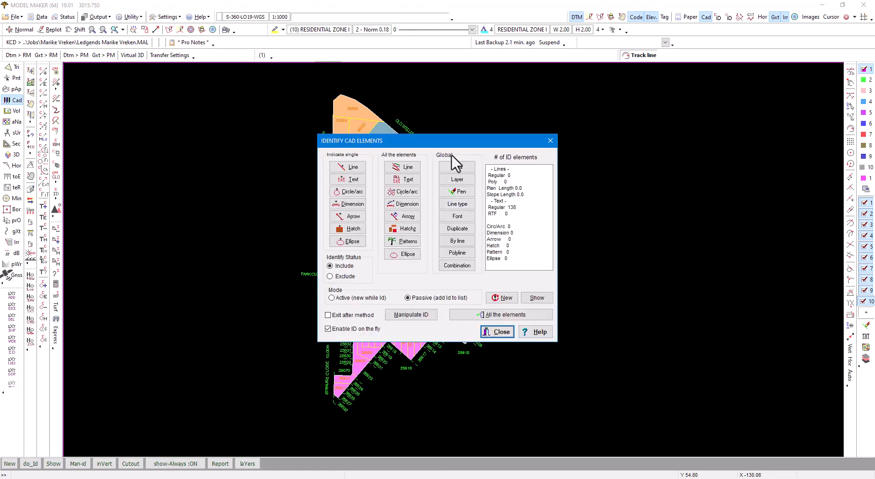
mouse_move(452, 143)
left_mouse_down()
mouse_move(717, 88)
mouse_move(677, 92)
left_mouse_up()
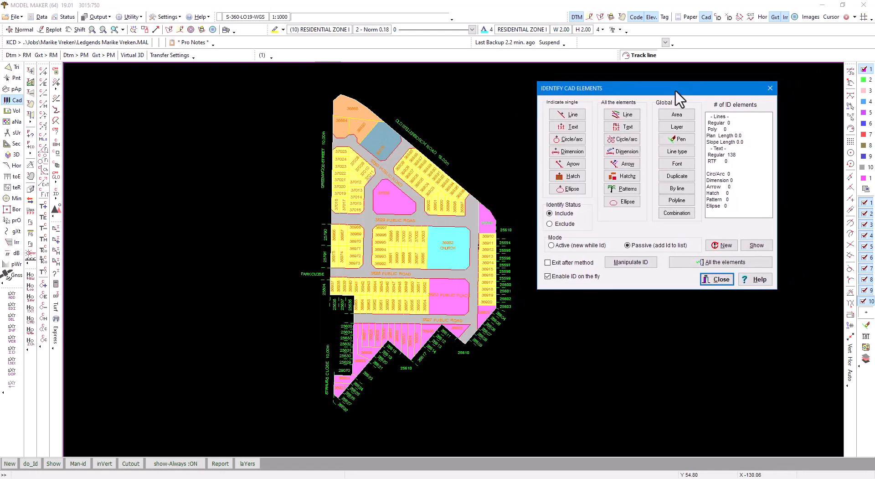
left_click(712, 279)
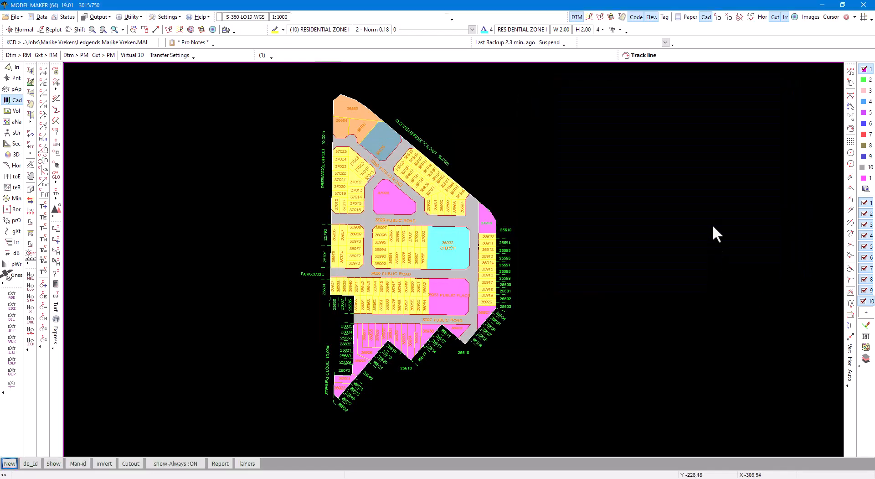
Show only the identified elements, remove the CHURCH label from the identification, and restore the full plan display.
left_click(718, 18)
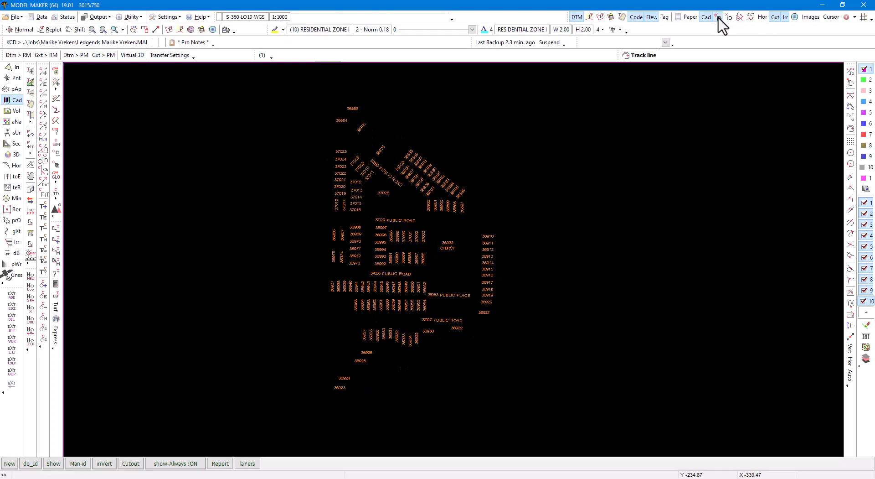
left_click(719, 18)
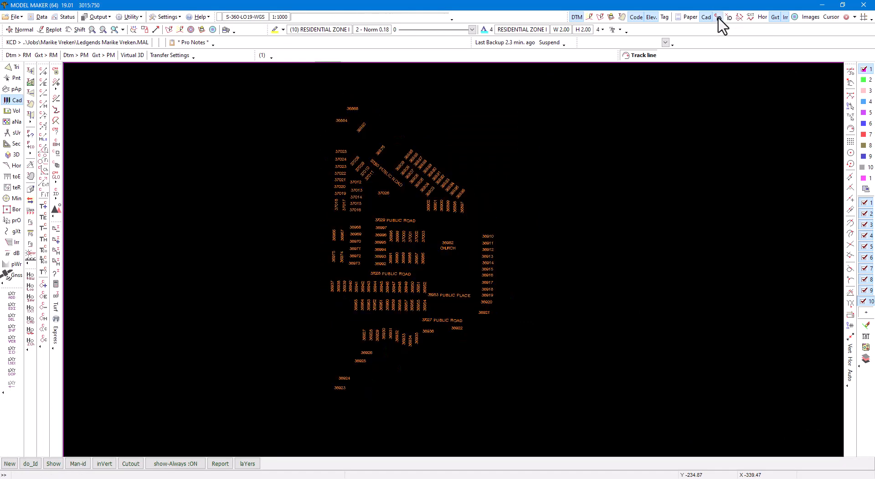
left_click(718, 18)
left_click(719, 18)
left_click(448, 249)
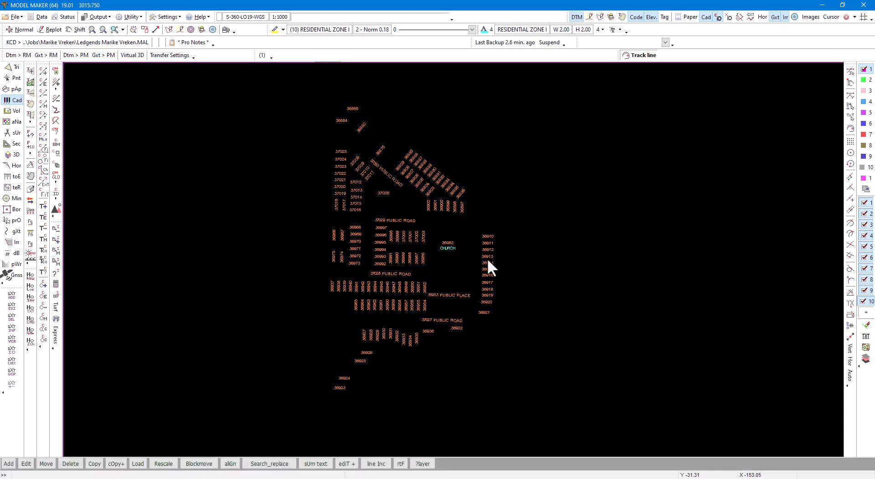
left_click(718, 17)
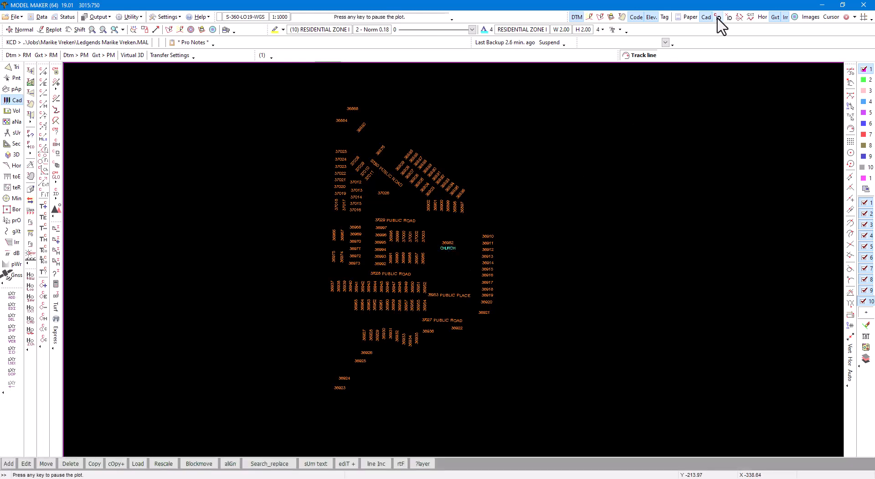
left_click(718, 18)
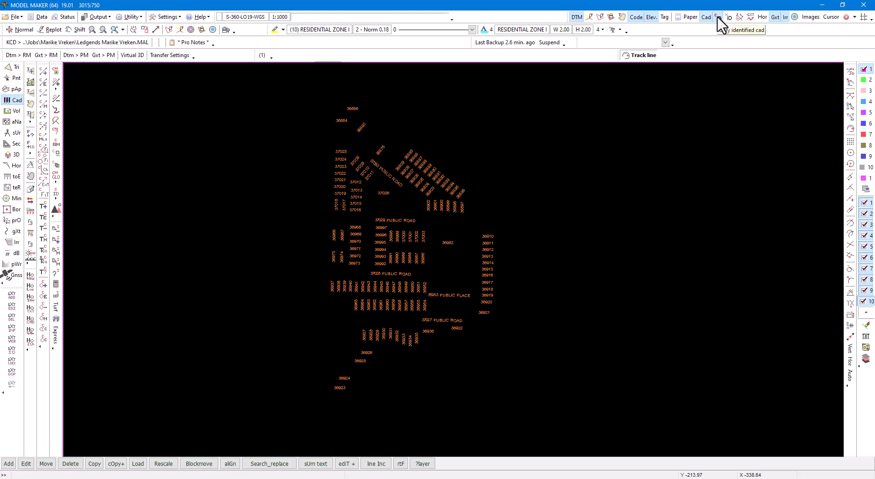
left_click(718, 17)
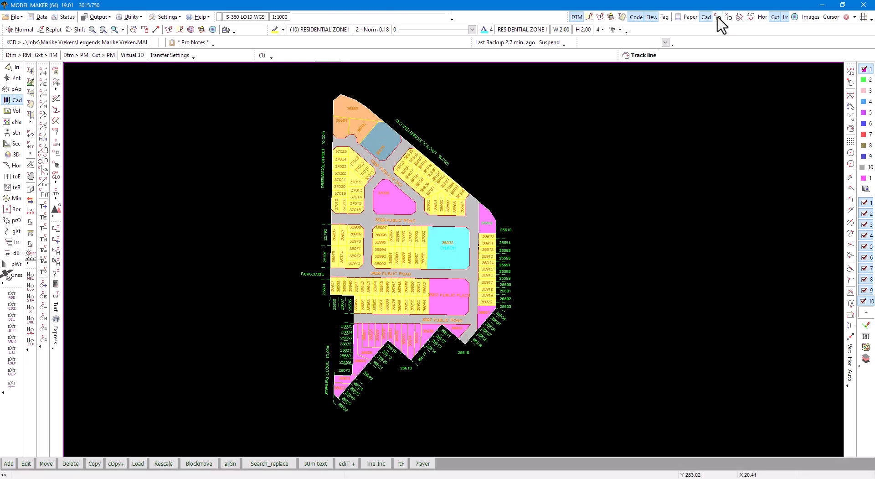
Add all the hatches to the identified elements, check the identified text and hatch counts, and close the identification dialog.
left_click(12, 100)
left_click(152, 463)
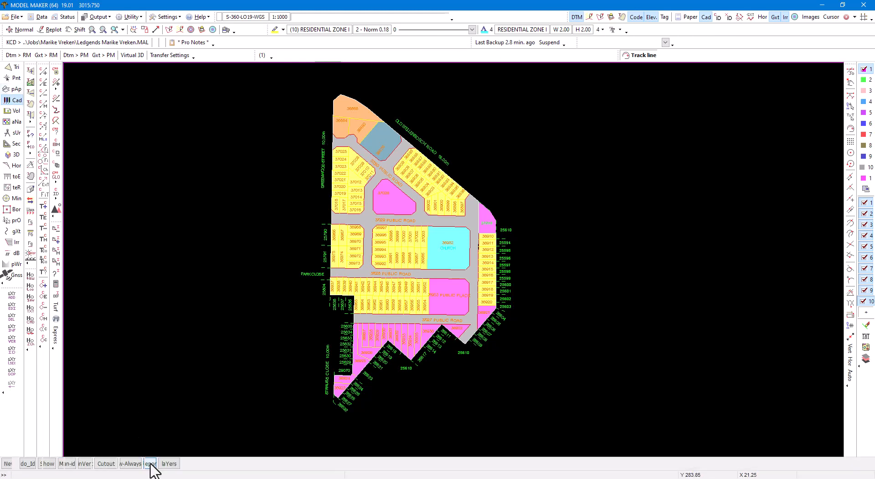
left_click(31, 464)
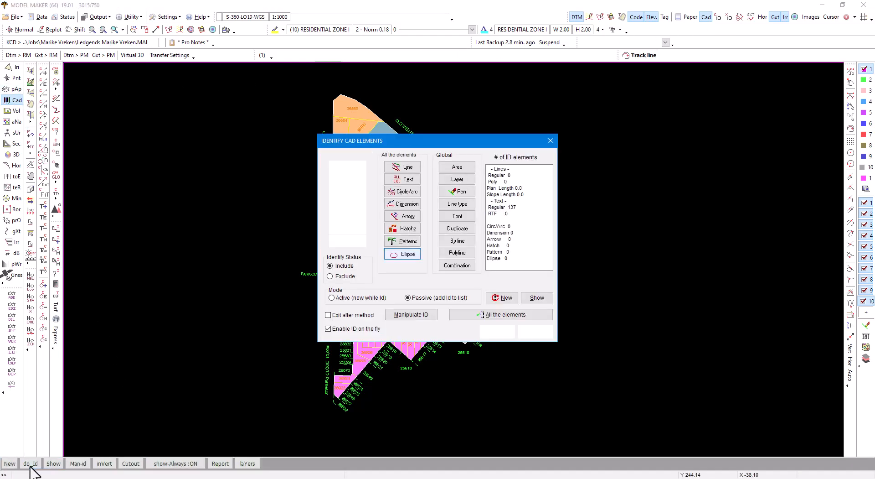
left_click(404, 228)
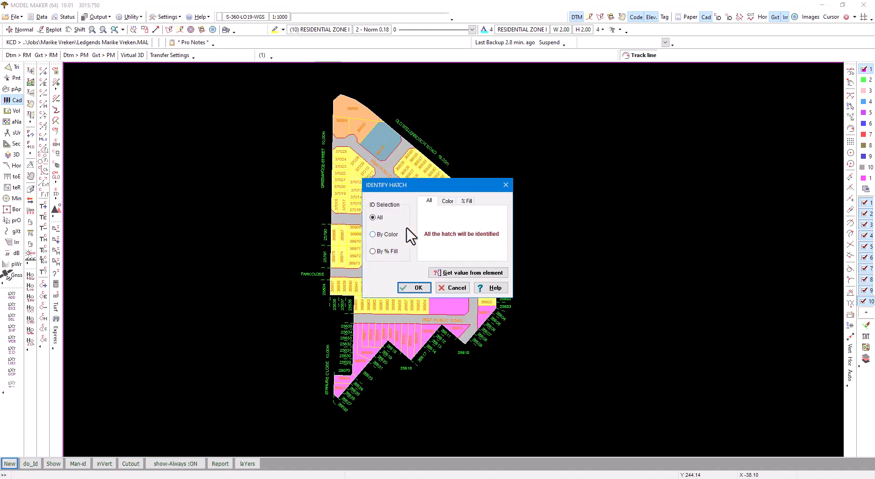
left_click(422, 286)
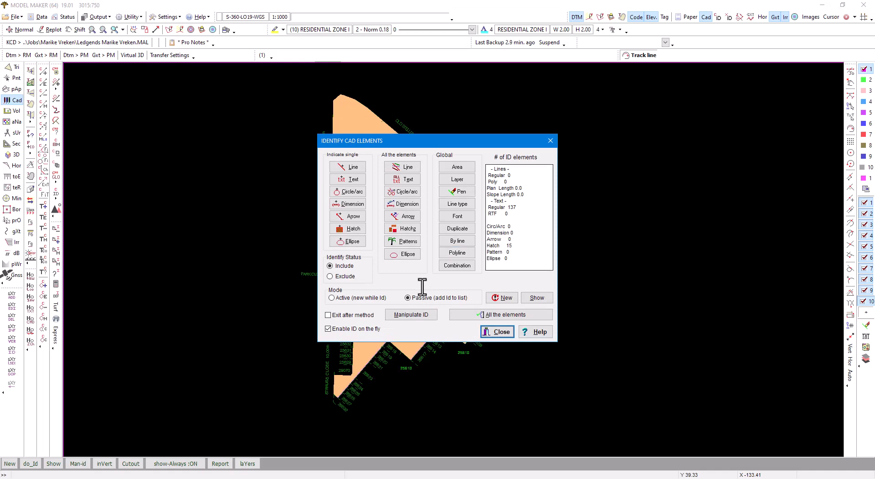
double_click(511, 207)
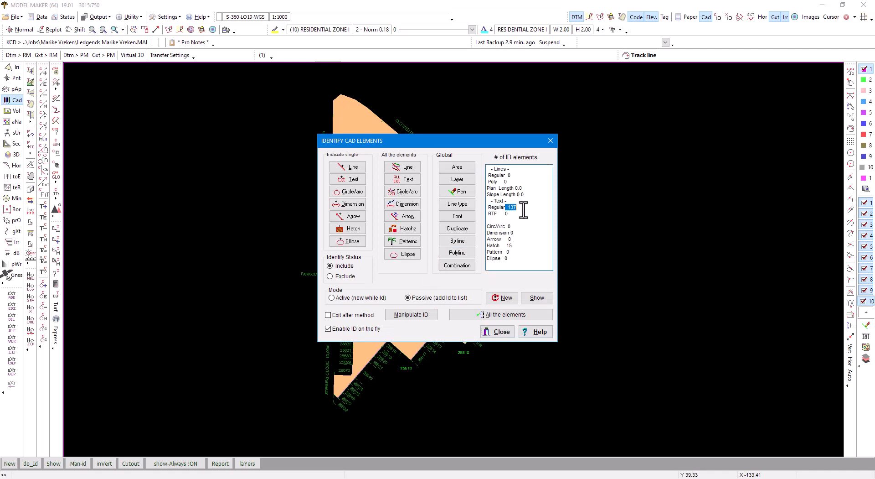
double_click(509, 246)
left_click(502, 332)
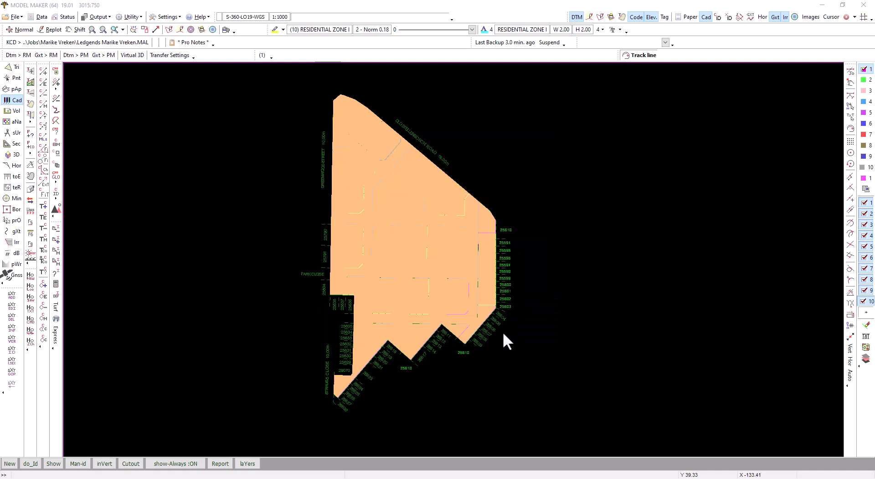
Review the hatch report for the identified texts and hatches beside the plan, and close it.
right_click(215, 414)
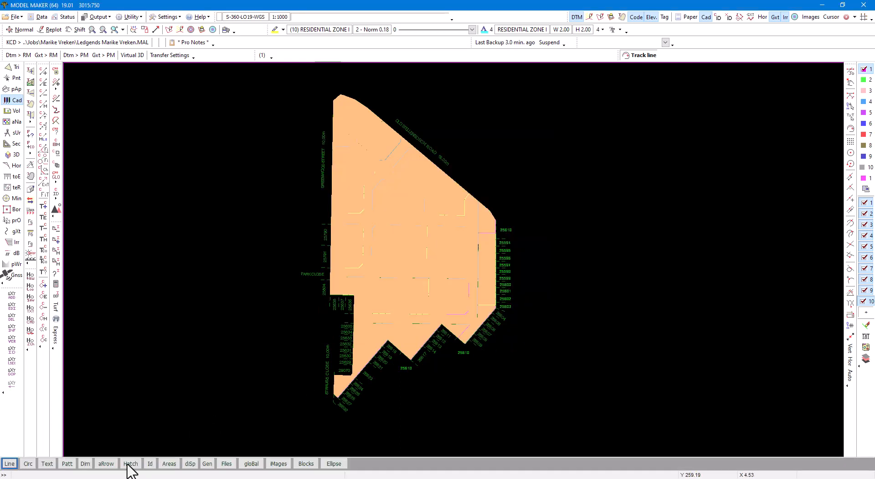
left_click(130, 464)
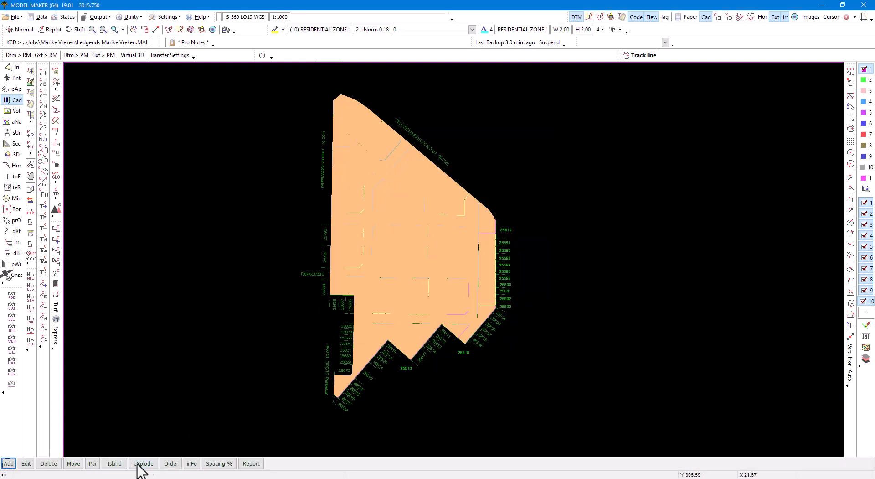
left_click(251, 464)
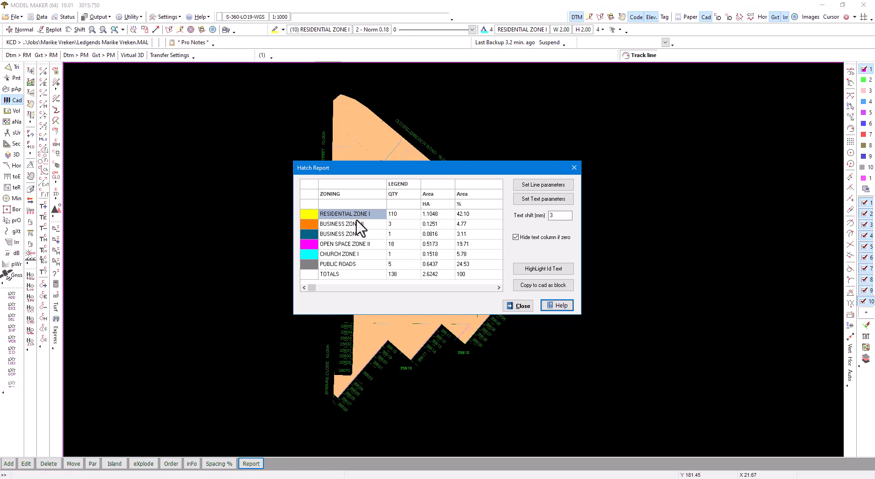
mouse_move(429, 170)
left_mouse_down()
mouse_move(663, 132)
mouse_move(658, 114)
mouse_move(643, 112)
left_mouse_up()
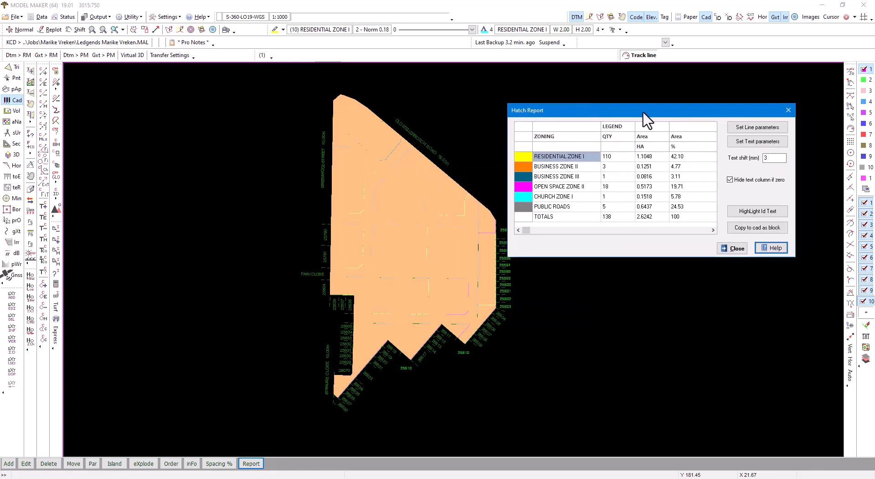
left_click(737, 248)
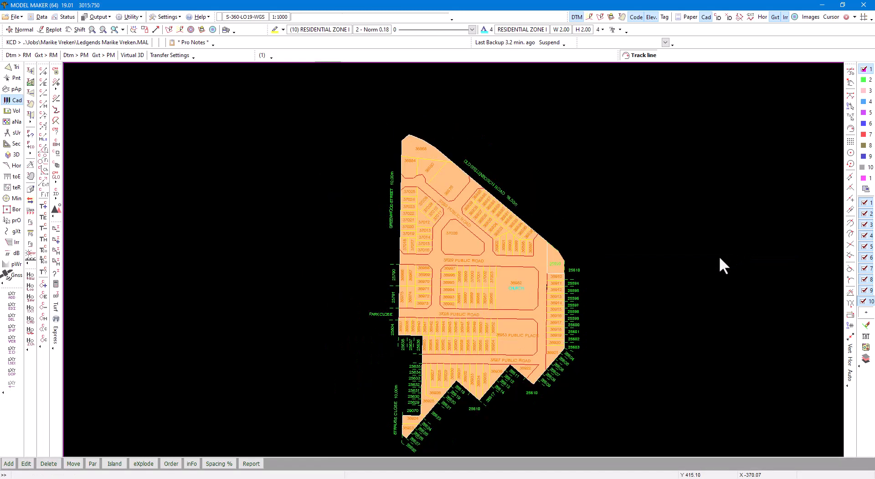
Switch off the permanent highlighting of identified elements so the plan displays in its zoning colours.
right_click(189, 431)
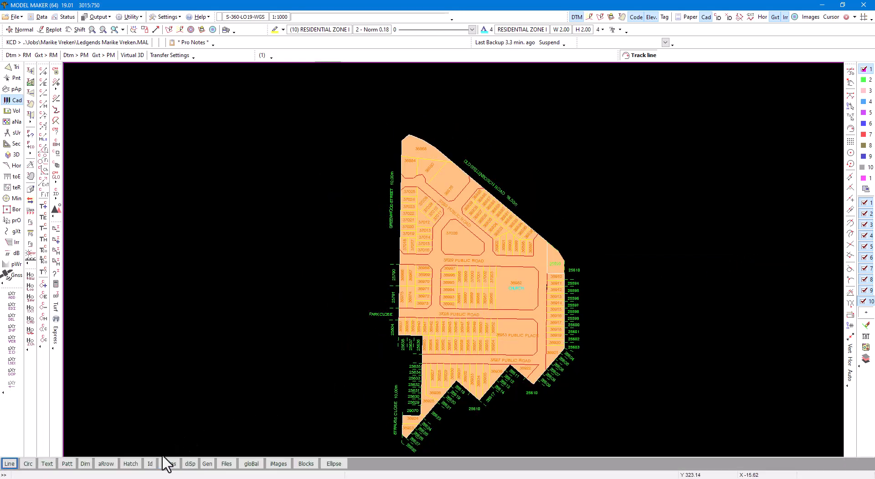
left_click(150, 465)
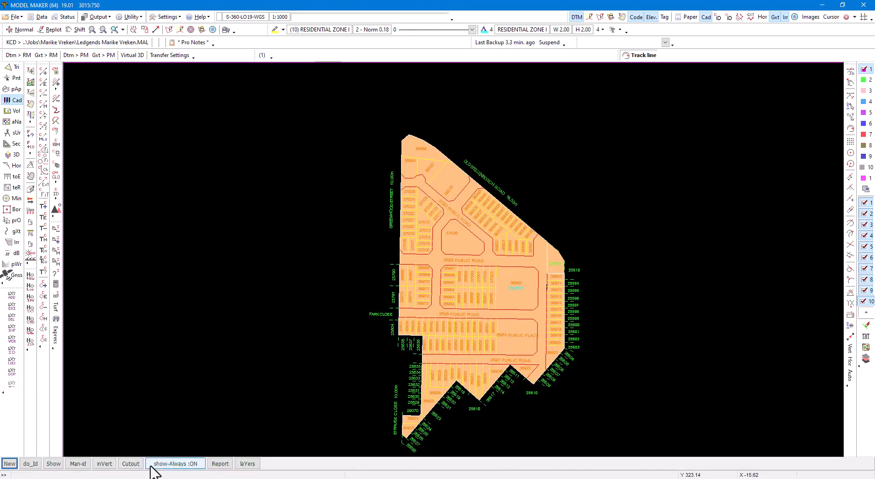
left_click(176, 463)
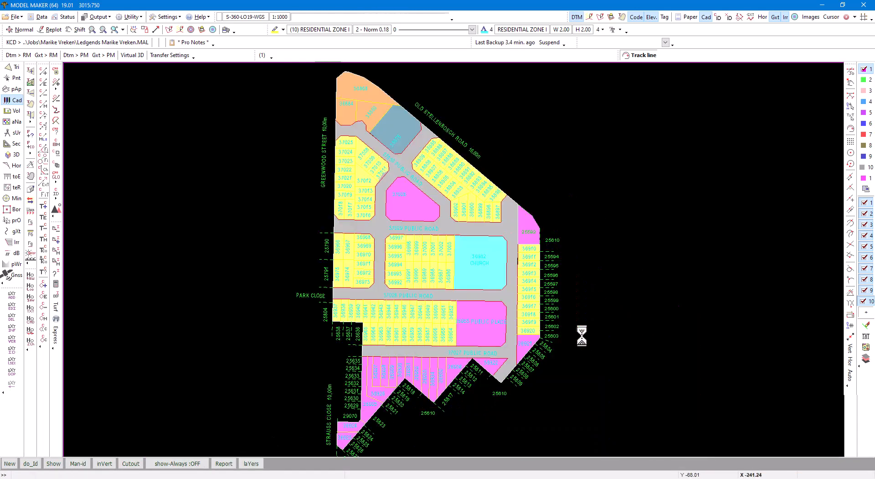
scroll(582, 337, "down", 1)
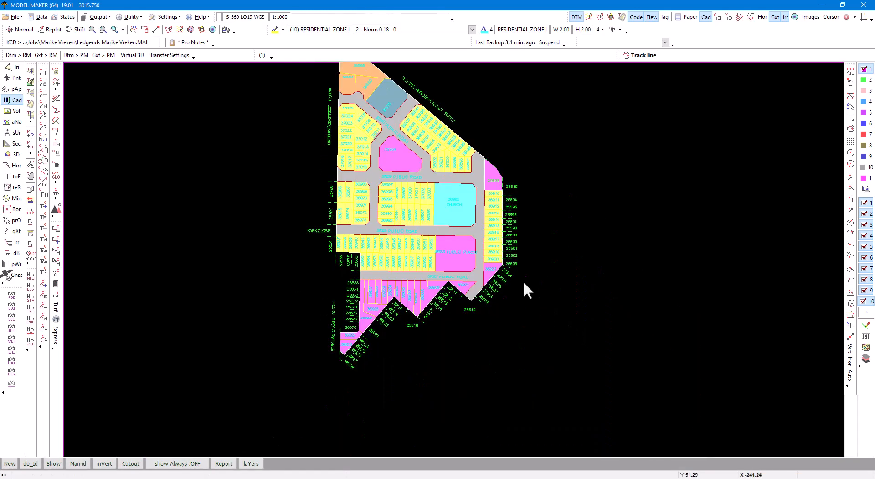
middle_click(411, 177)
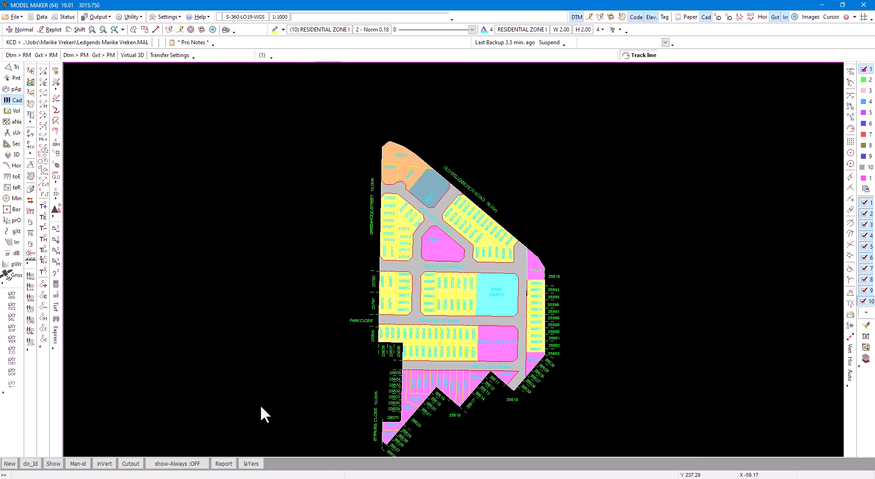
Open the hatch report again and move it clear of the coloured plan to compare the zoning legend.
right_click(168, 431)
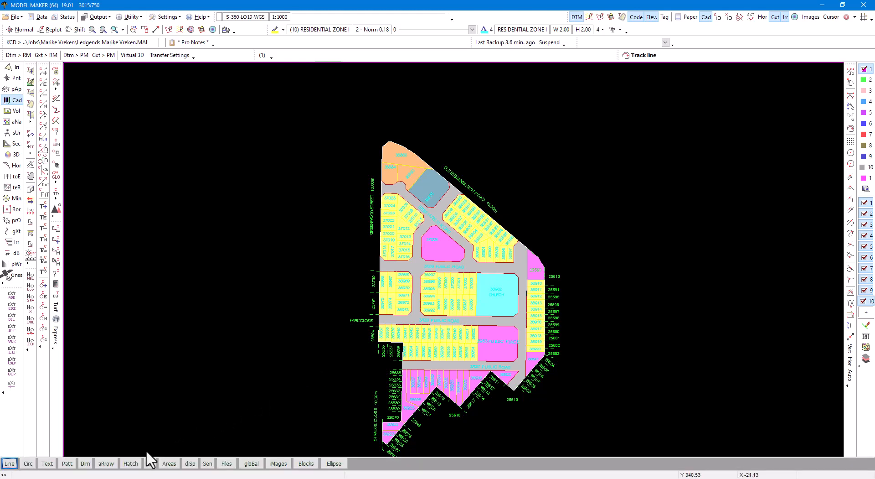
left_click(132, 464)
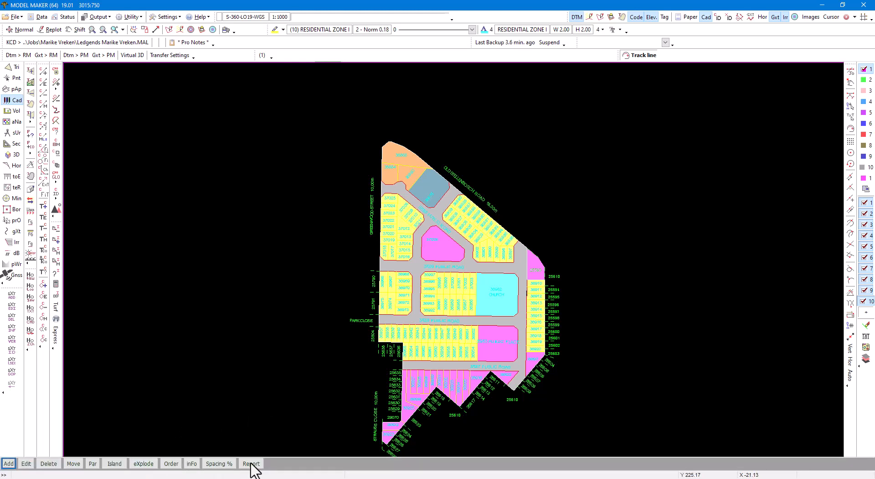
left_click(251, 463)
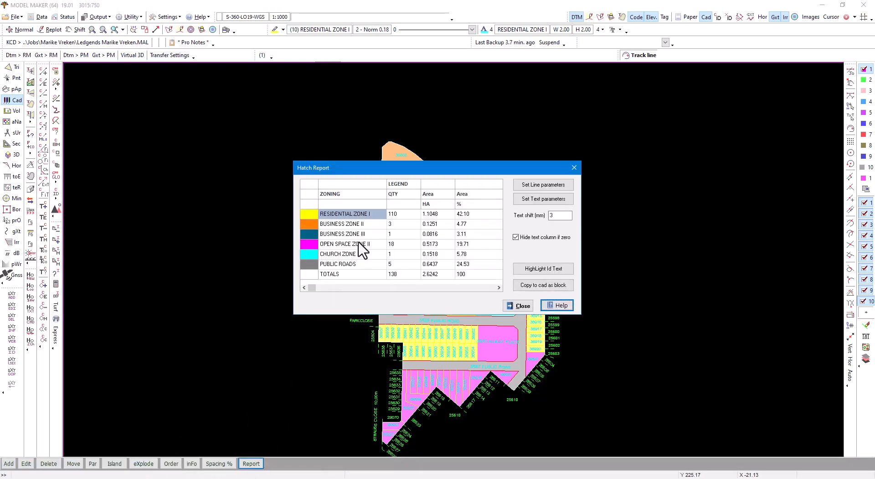
mouse_move(397, 168)
left_mouse_down()
mouse_move(680, 73)
mouse_move(623, 69)
left_mouse_up()
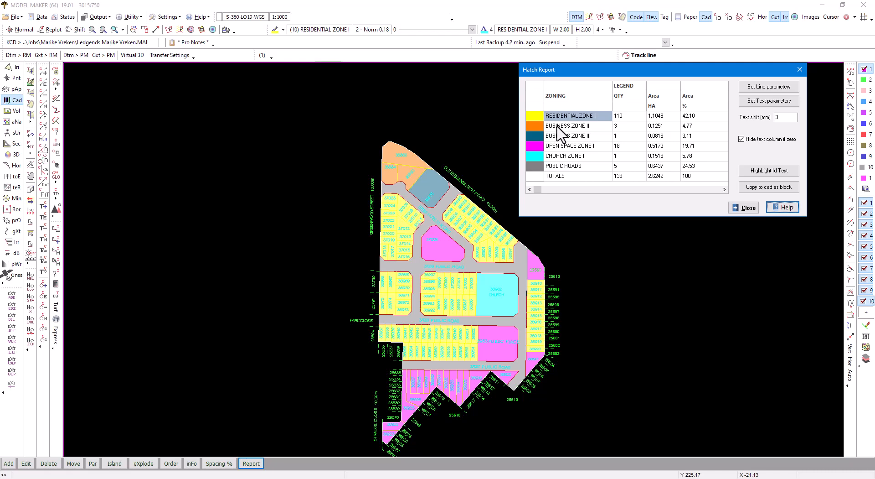
Highlight the identified texts counted under RESIDENTIAL ZONE I and PUBLIC ROADS, inspect them on the plan, and close the hatch report.
left_click(768, 170)
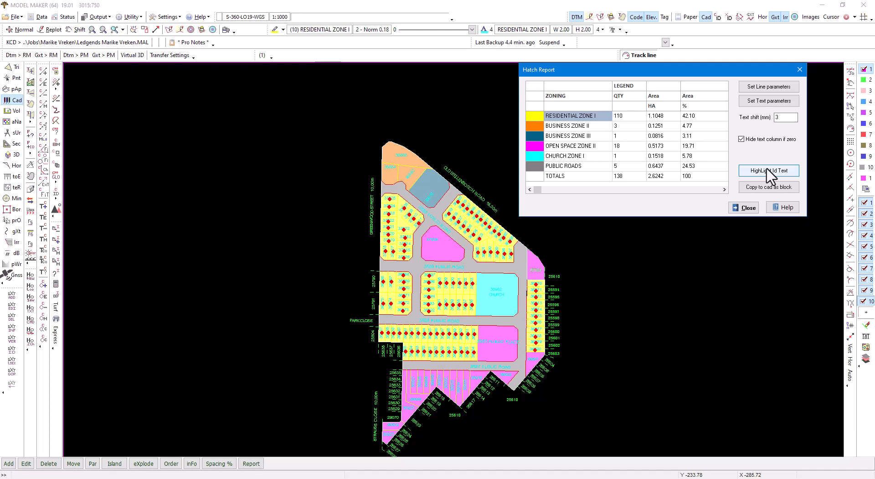
left_click(573, 168)
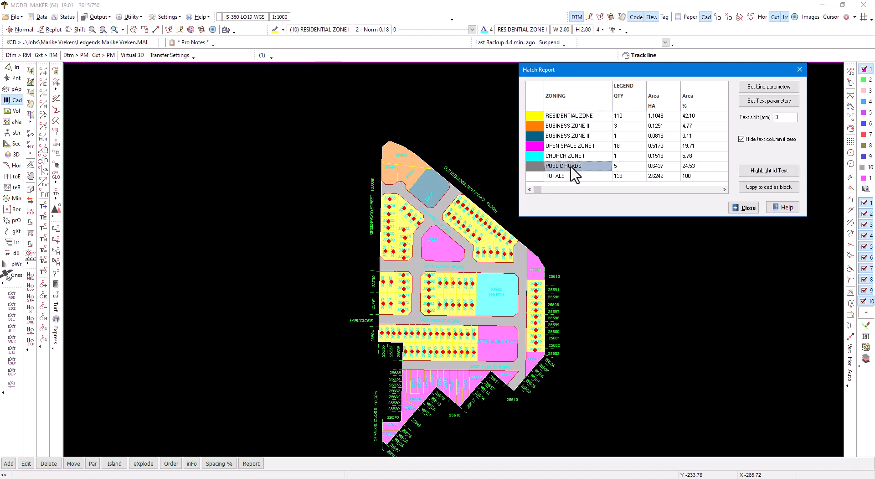
left_click(768, 171)
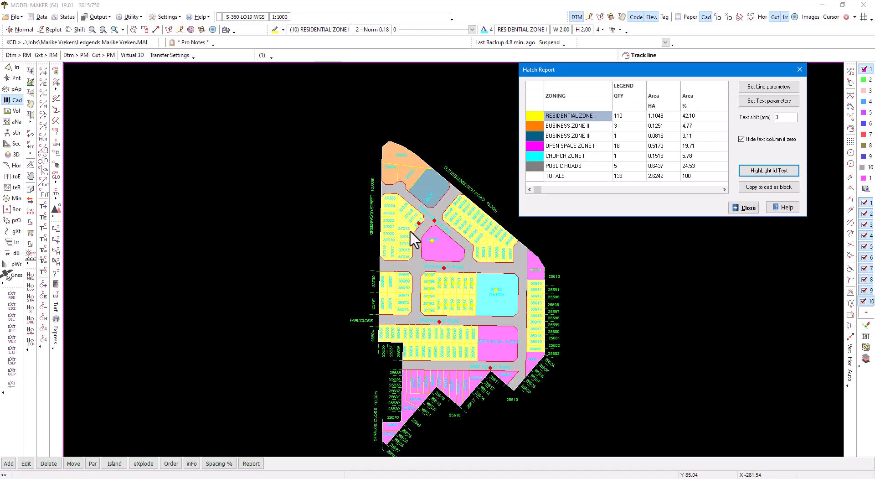
scroll(410, 230, "up", 3)
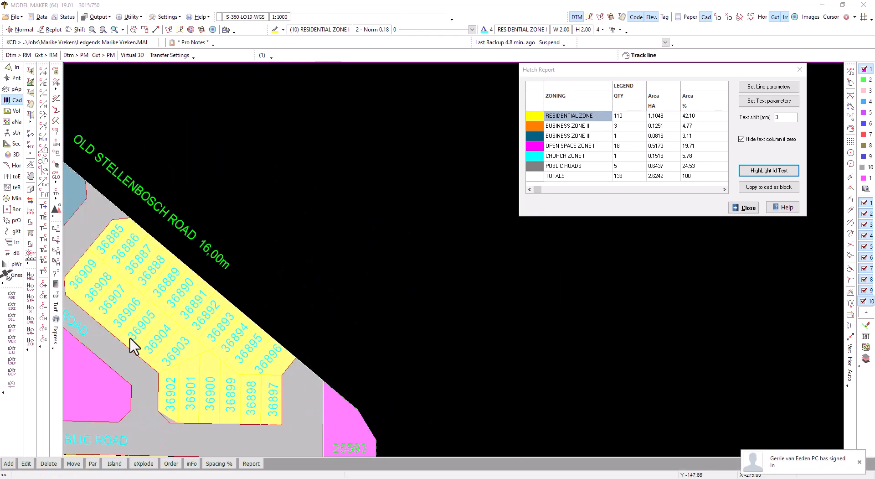
scroll(139, 319, "down", 1)
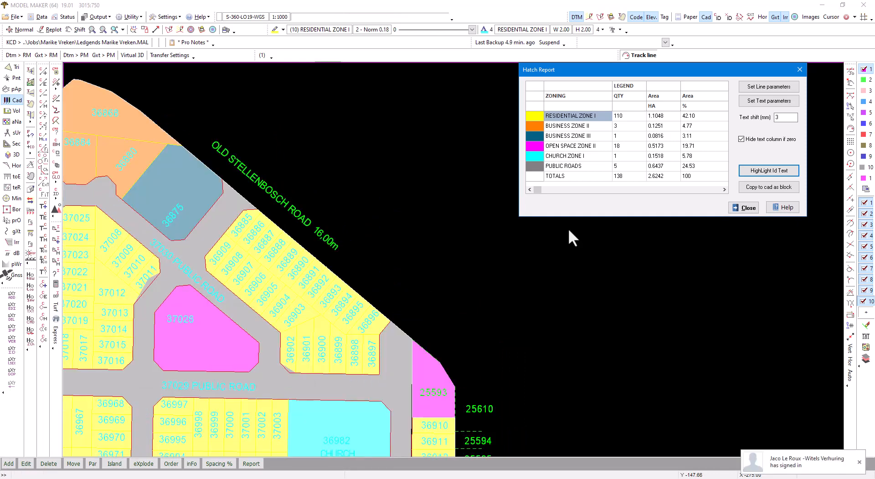
left_click(748, 206)
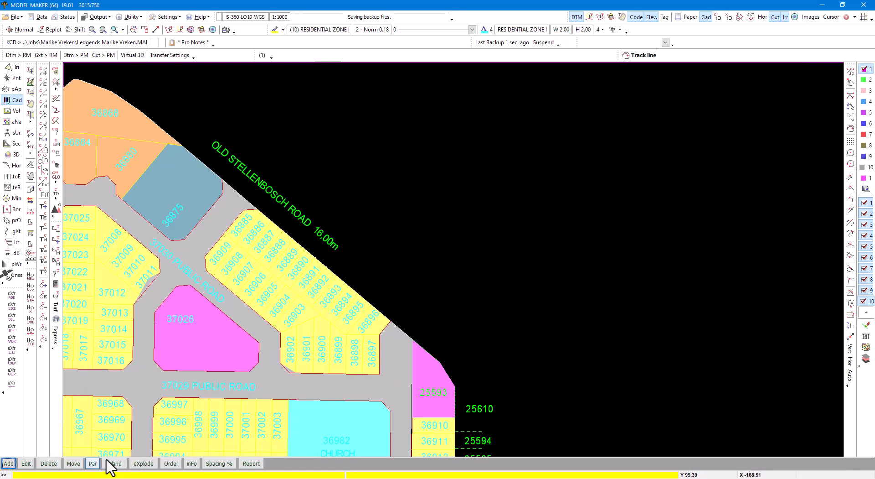
Delete the stray node of the public roads hatch beside erf 37011 and leave hatch editing.
left_click(27, 465)
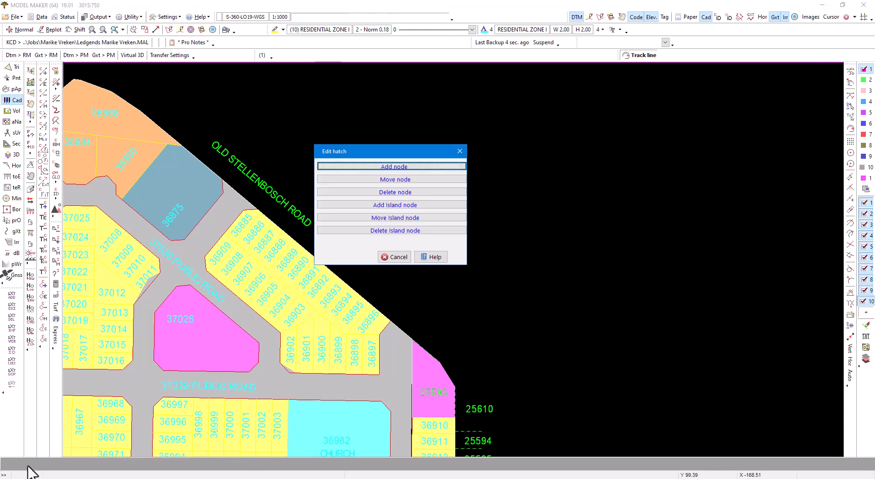
left_click(400, 191)
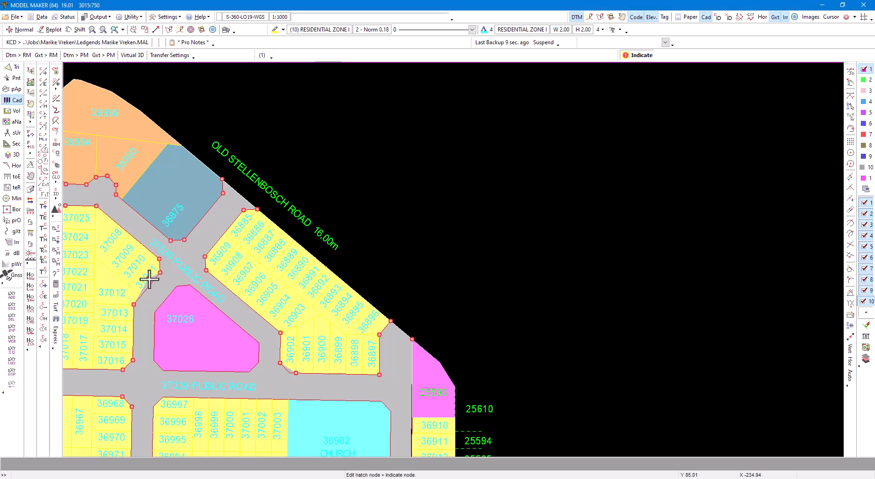
scroll(149, 278, "up", 1)
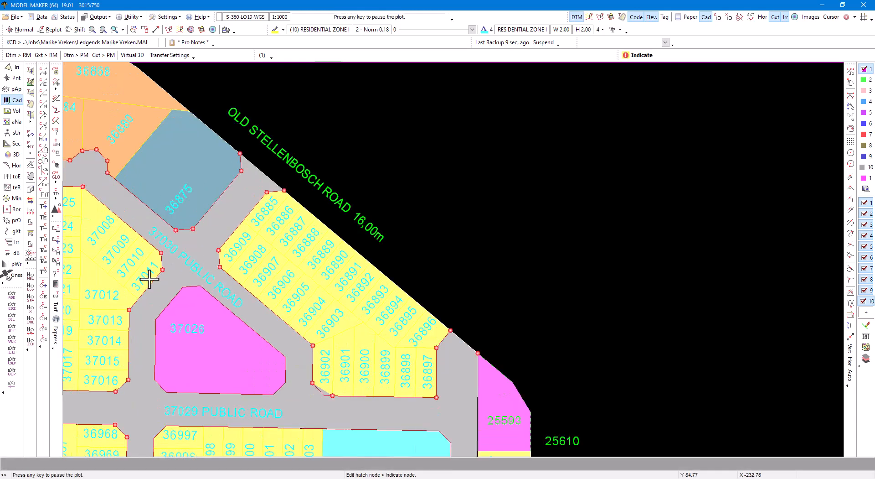
right_click(153, 294)
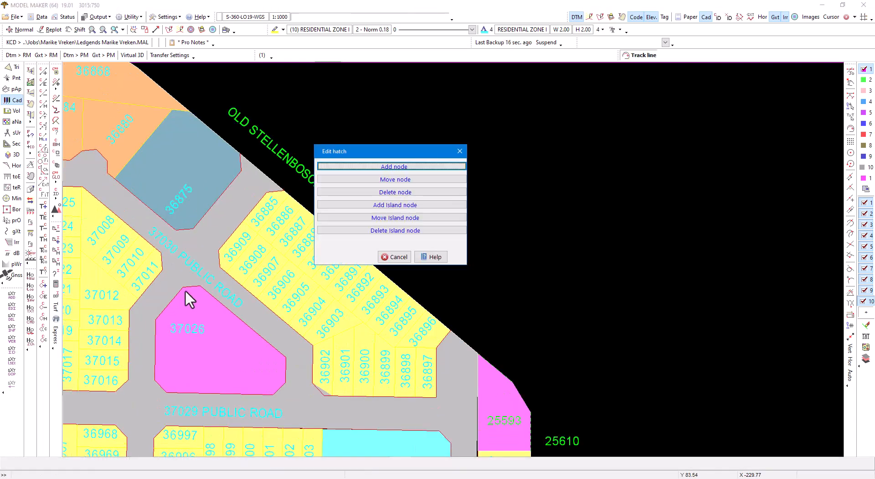
left_click(395, 256)
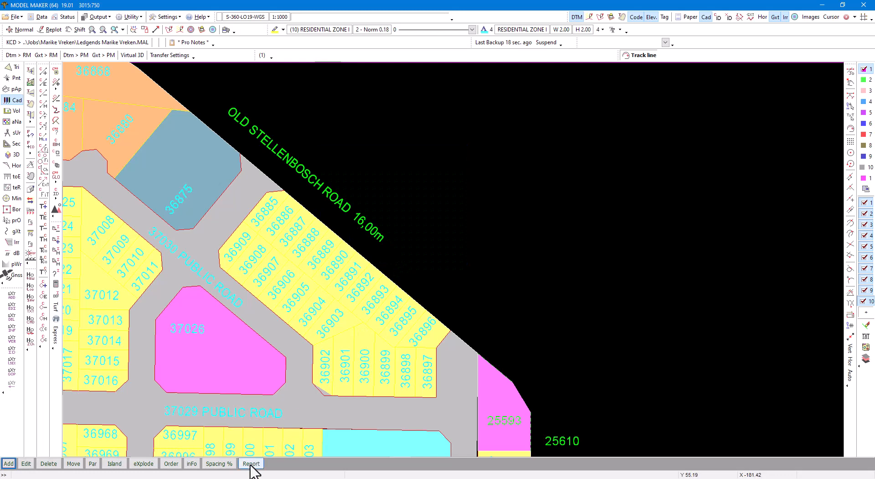
Reopen the hatch report, highlight the identified texts for PUBLIC ROADS, and check its quantity and the totals.
left_click(251, 464)
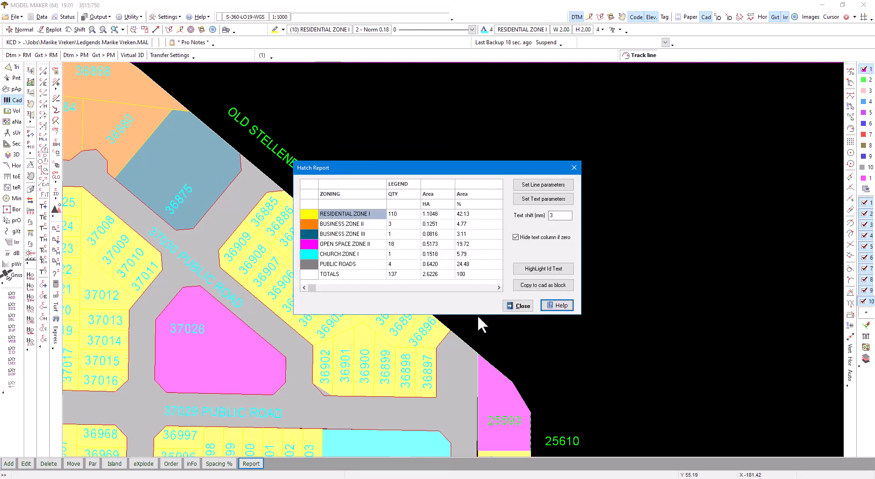
left_click(353, 265)
left_click(568, 272)
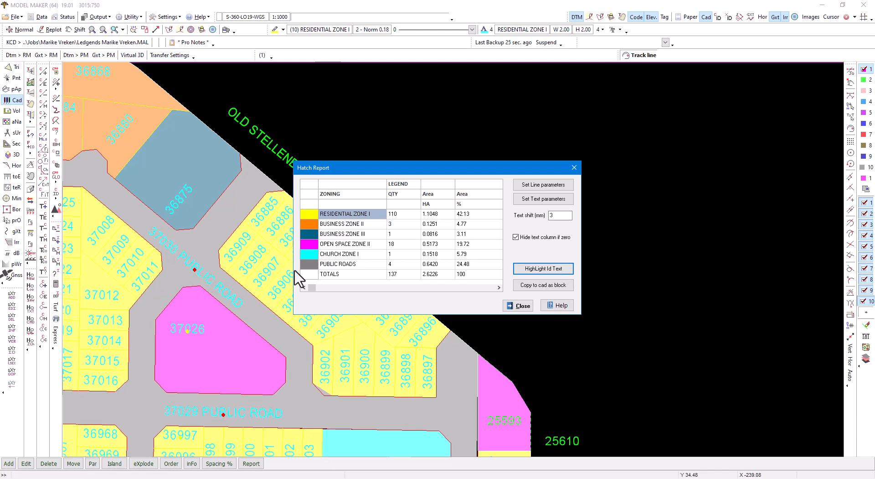
left_click(392, 264)
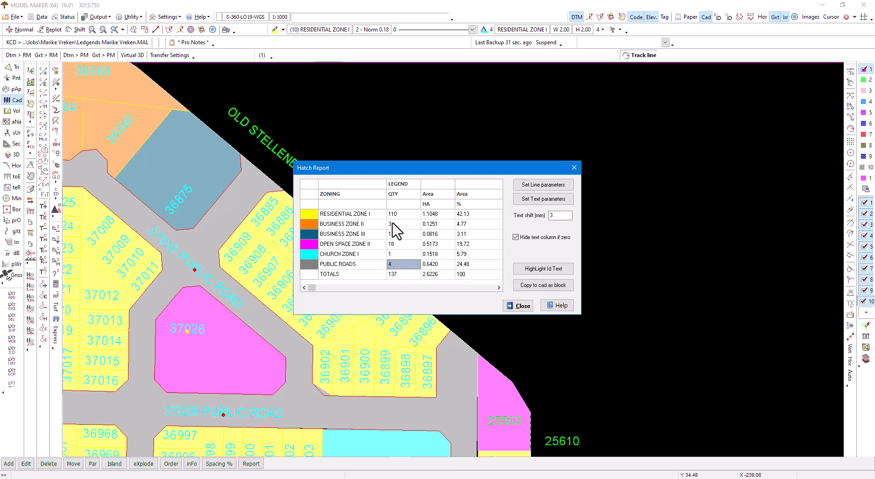
left_click(394, 275)
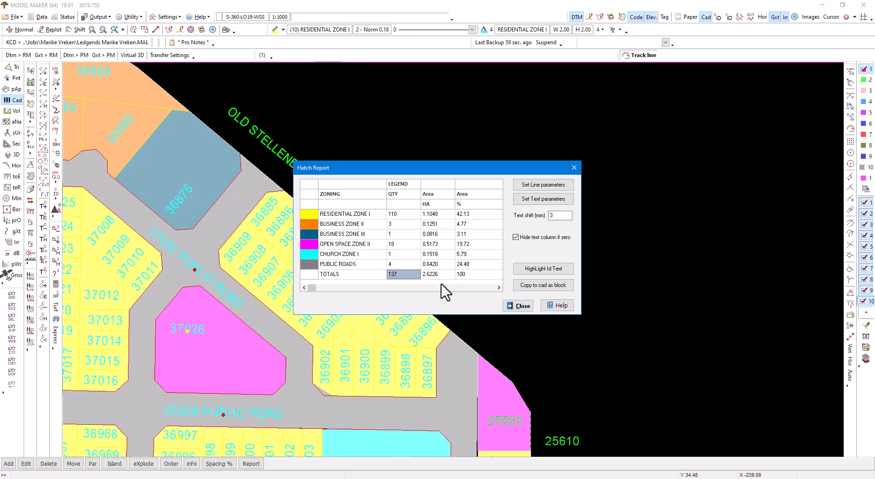
Copy the hatch report to the drawing as a legend block in the empty area beside the plan, and close the report.
left_click(546, 286)
scroll(545, 286, "down", 4)
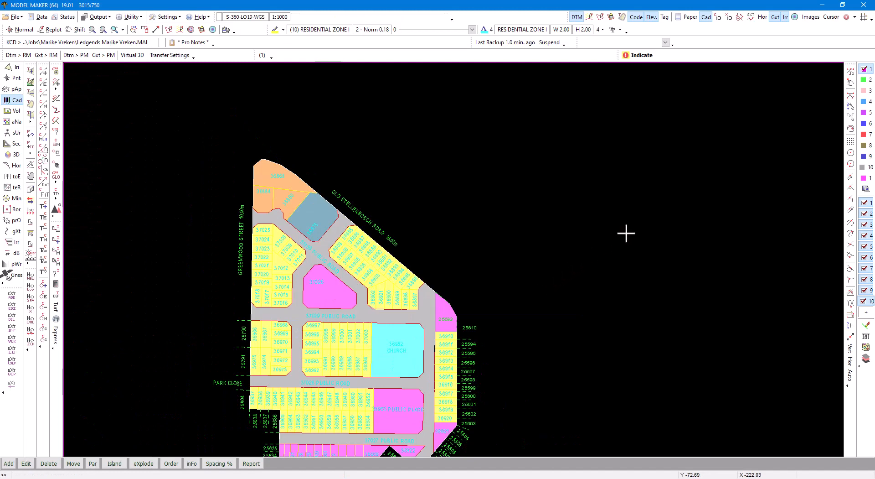
left_click(521, 186)
left_click(521, 186)
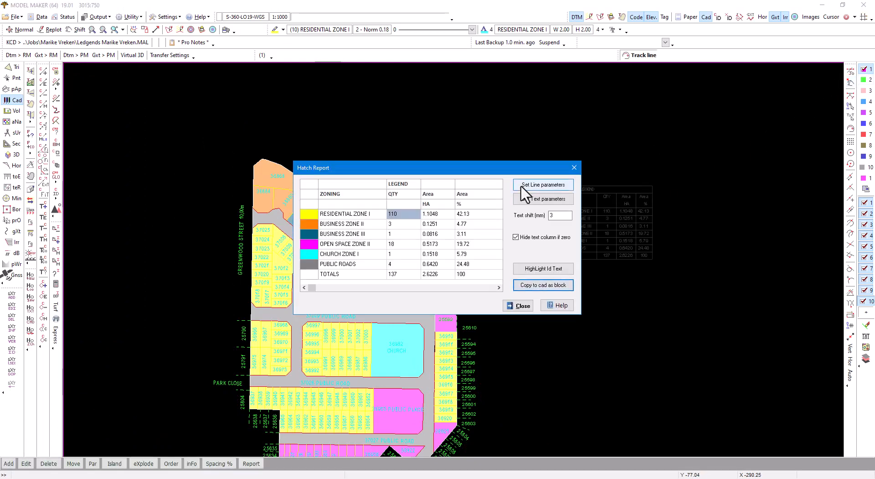
left_click(519, 305)
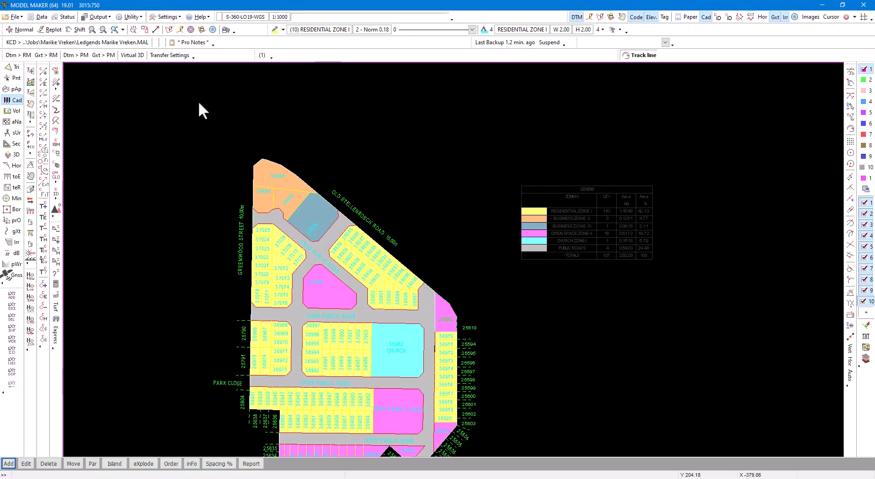
Magnify the placed legend to read its zone colours, quantities and areas, and bring the whole plan back into view.
left_click(90, 30)
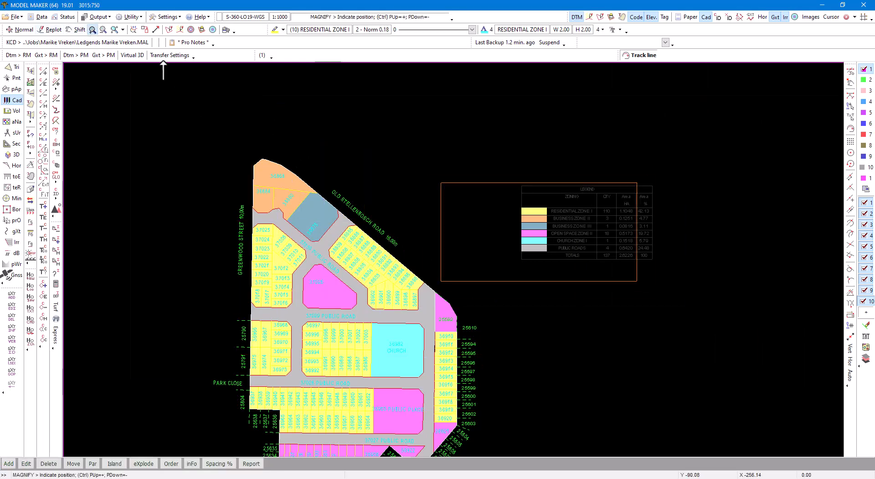
left_click(578, 233)
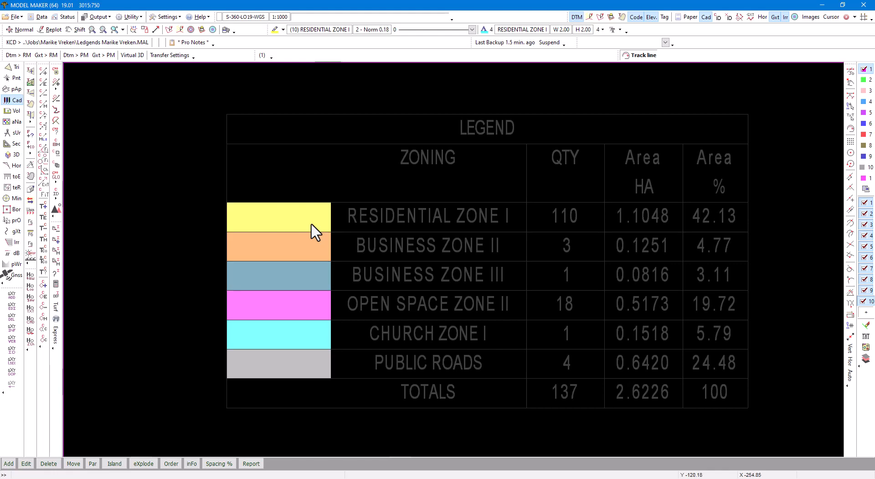
scroll(330, 378, "down", 4)
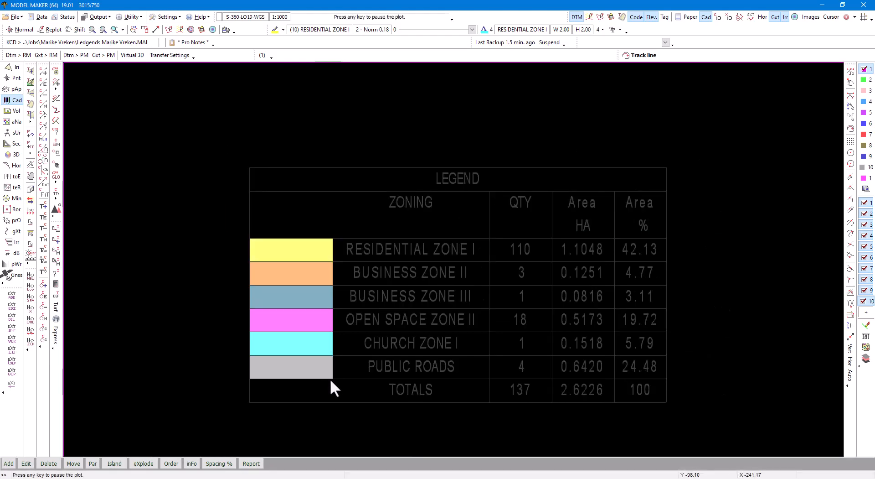
scroll(331, 381, "down", 3)
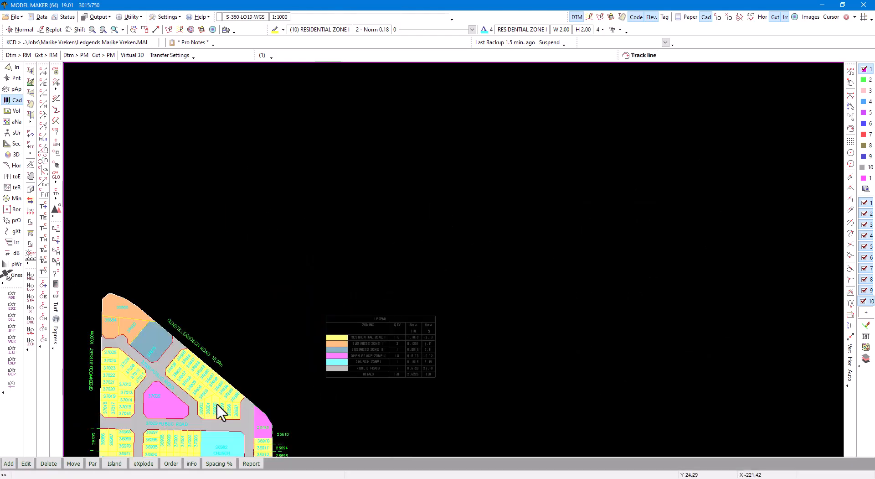
middle_click(217, 404)
middle_click_drag(278, 399, 293, 325)
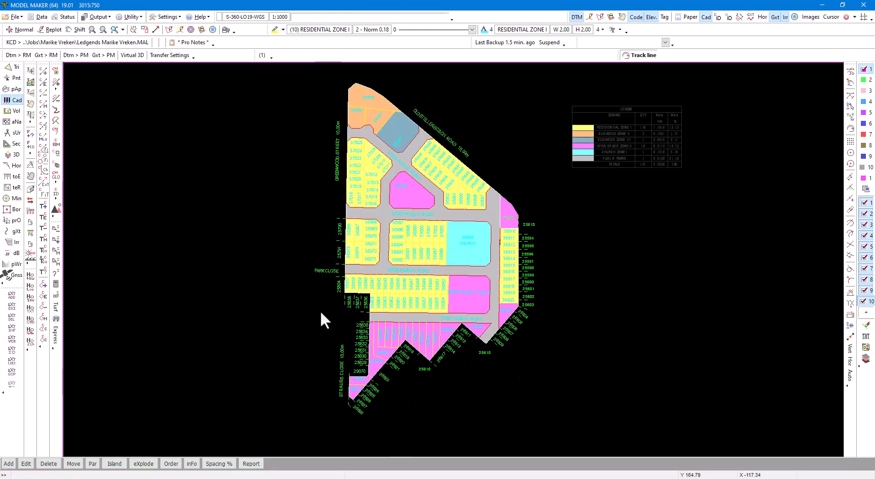
Exclude all the text elements from the identified CAD elements, leaving the hatches identified.
key("Escape")
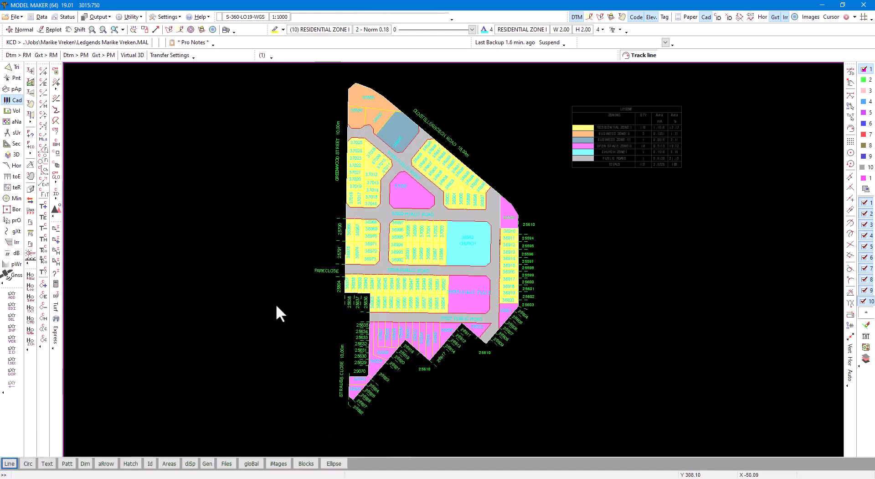
left_click(150, 463)
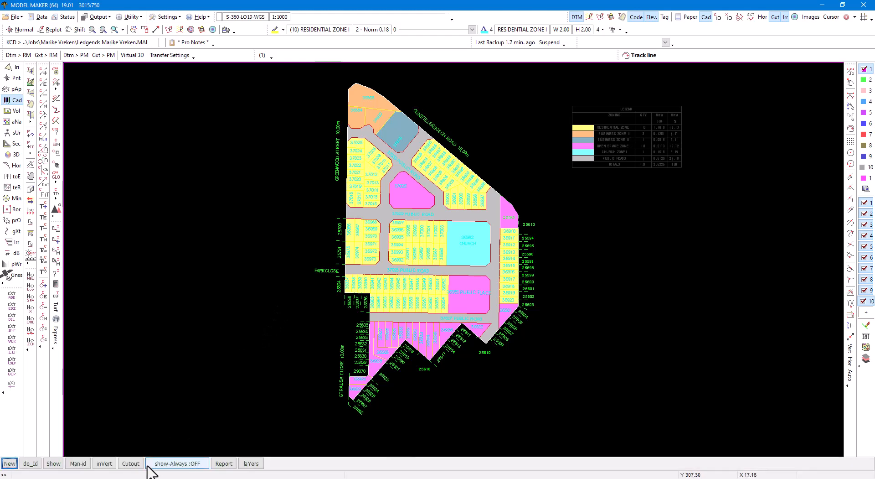
left_click(31, 464)
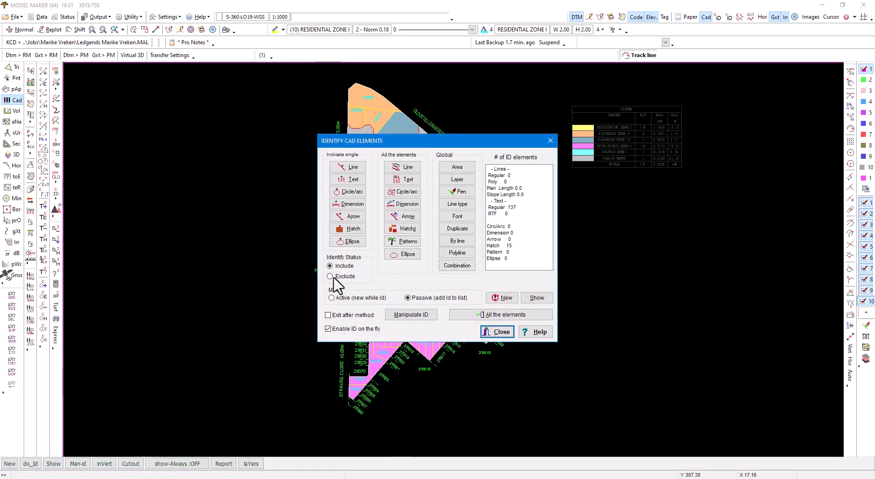
left_click(332, 277)
left_click(410, 181)
left_click(404, 154)
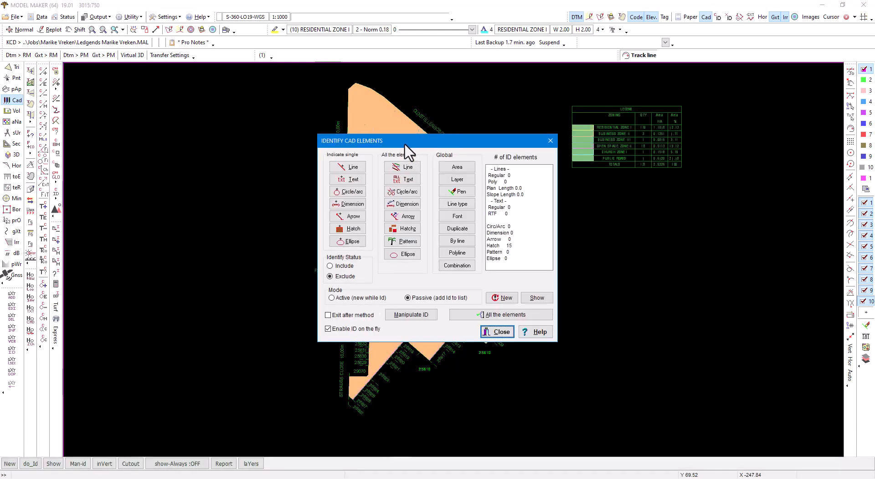
Move the identification dialog clear of the plan, check the identified hatch and text counts, and close the dialog.
left_click_drag(405, 145, 655, 237)
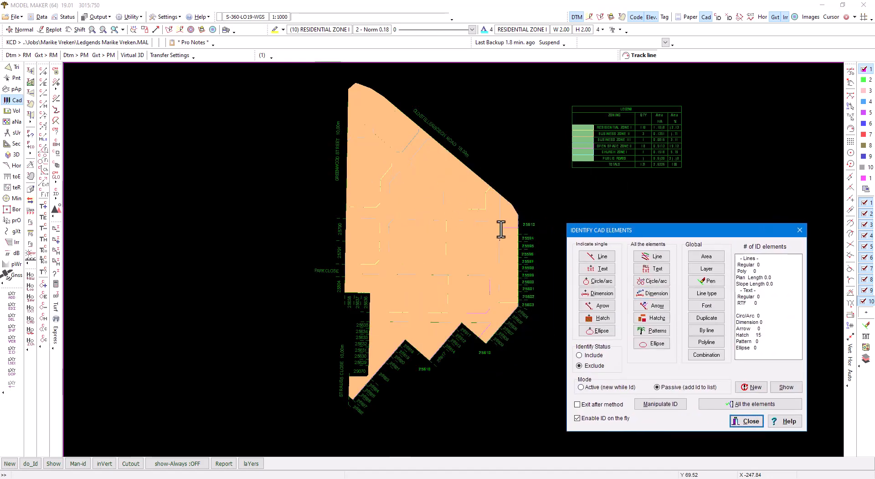
left_click_drag(762, 335, 731, 333)
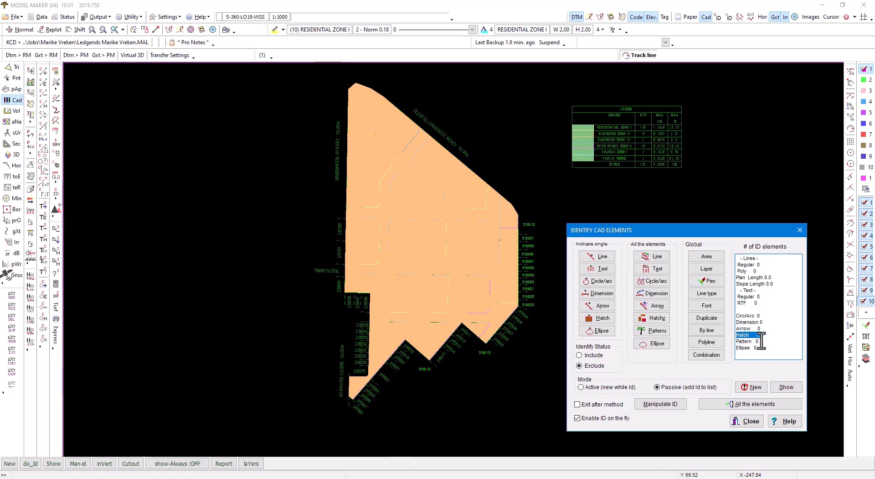
left_click(759, 297)
left_click(746, 421)
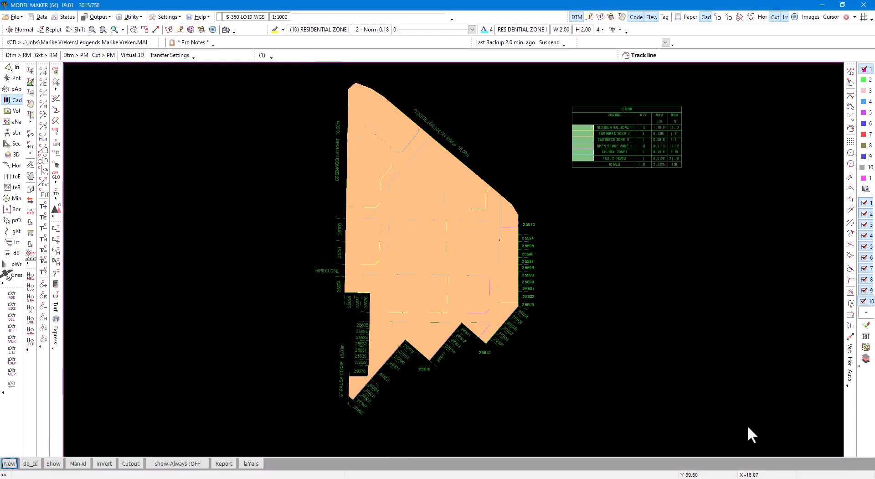
Place a second hatch report legend without the quantity column as a block below the first one, and inspect it after closing the report.
left_click(251, 463)
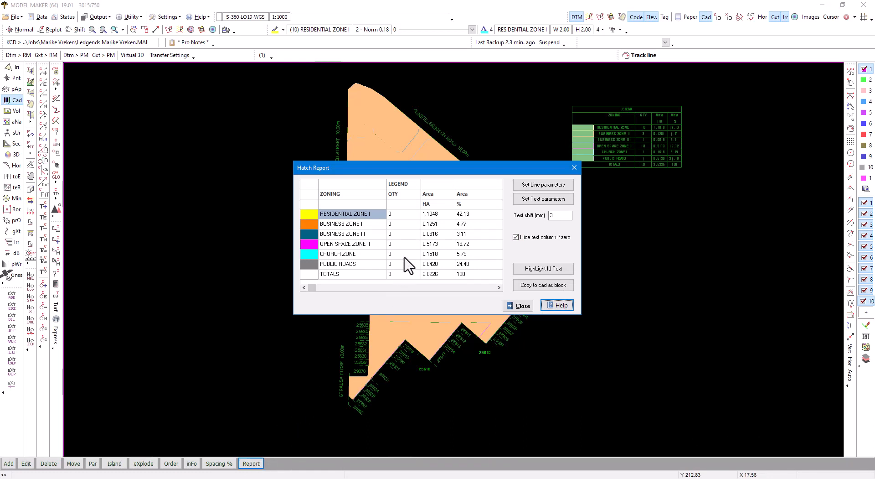
left_click(540, 286)
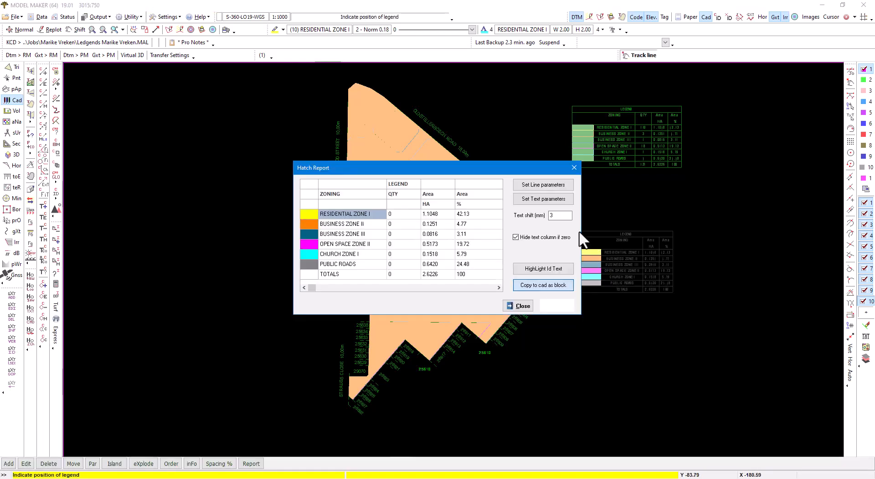
left_click(581, 239)
left_click(523, 305)
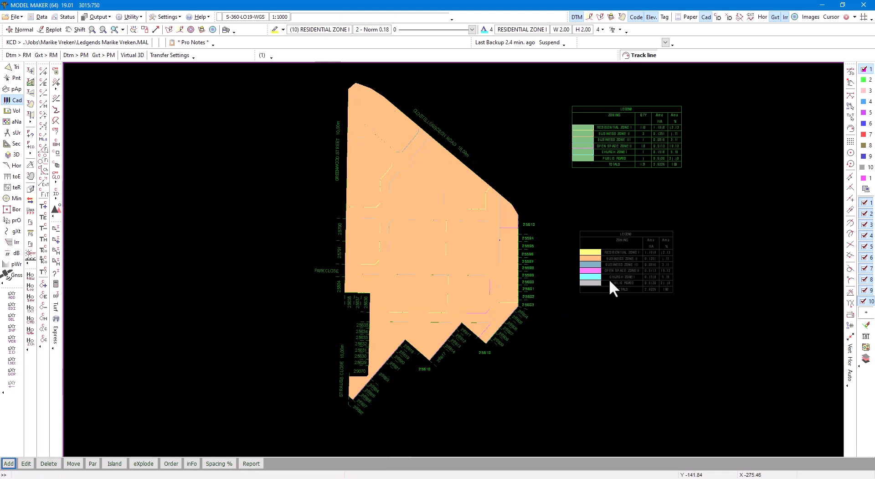
scroll(641, 269, "up", 1)
scroll(642, 269, "up", 1)
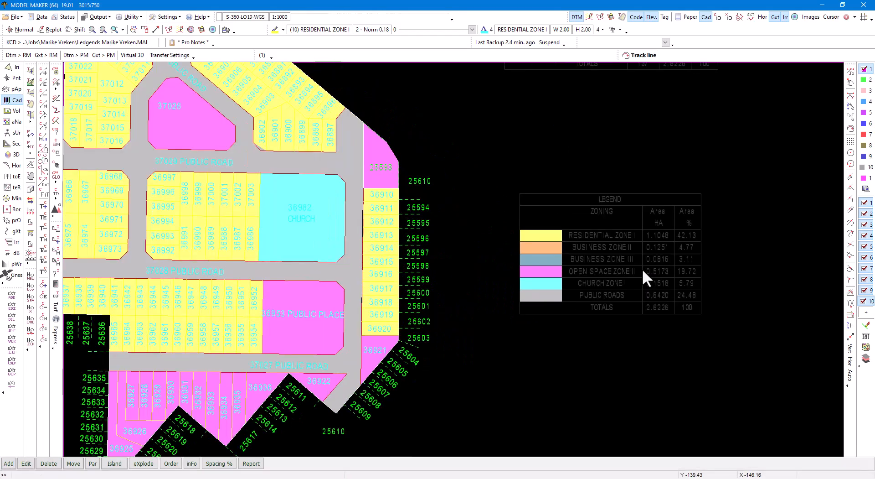